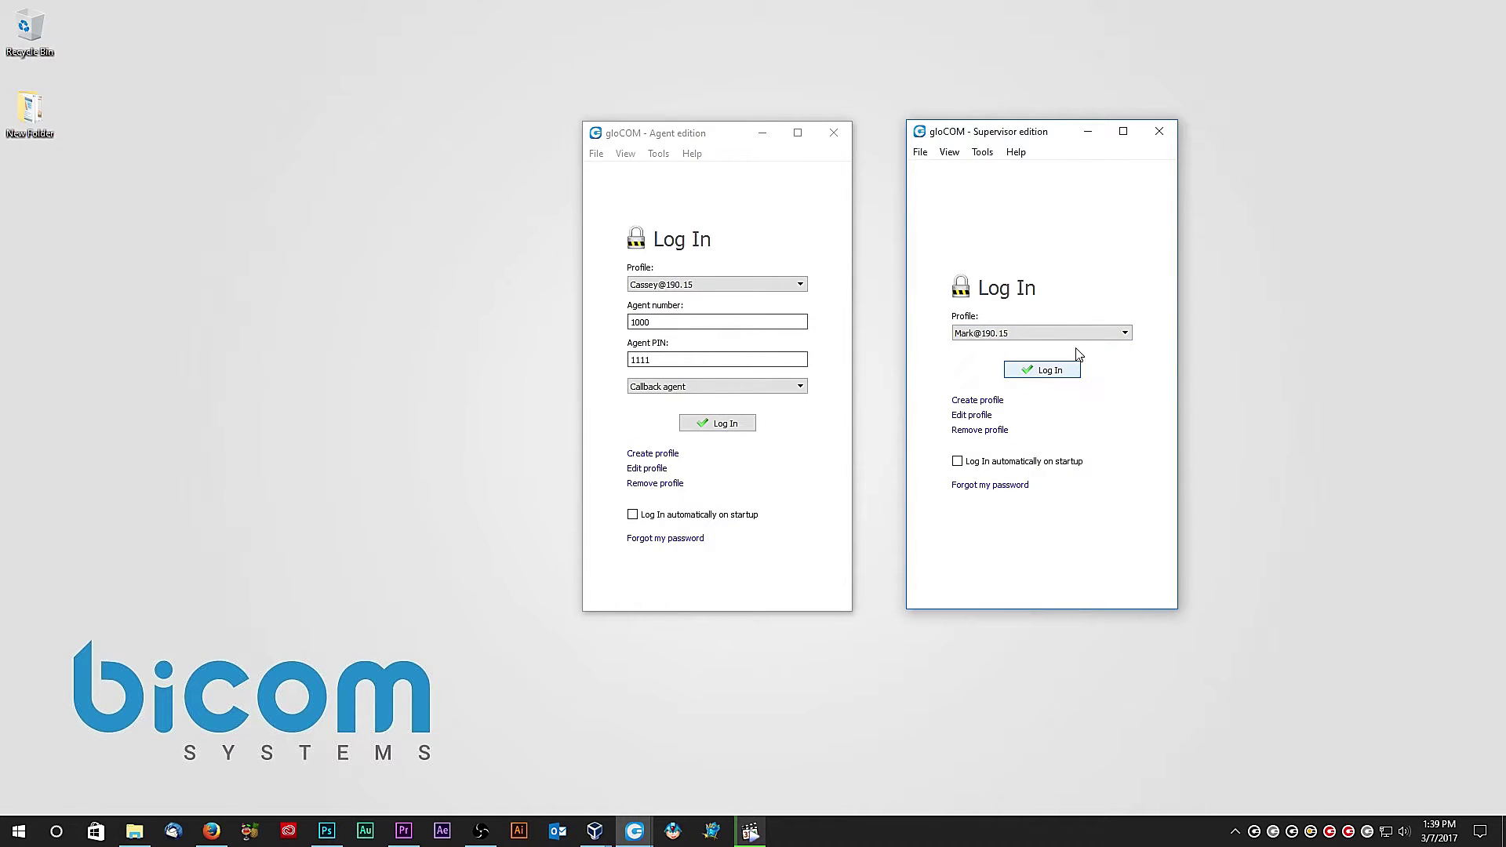
Step: Minimize the Supervisor window and log in to the Agent edition as a Callback agent
click(1089, 136)
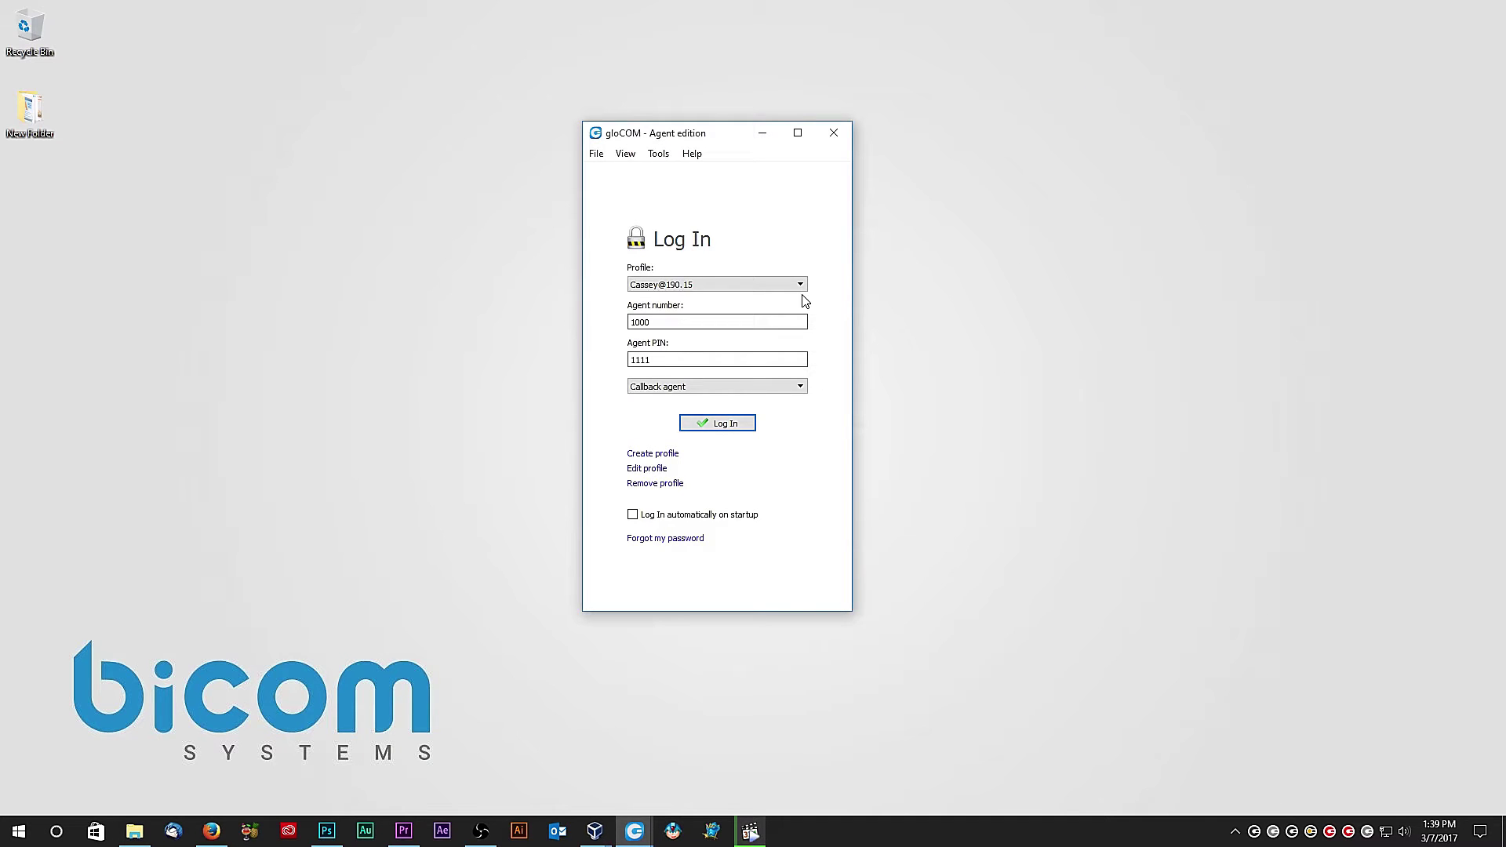
drag(663, 322, 625, 361)
click(660, 387)
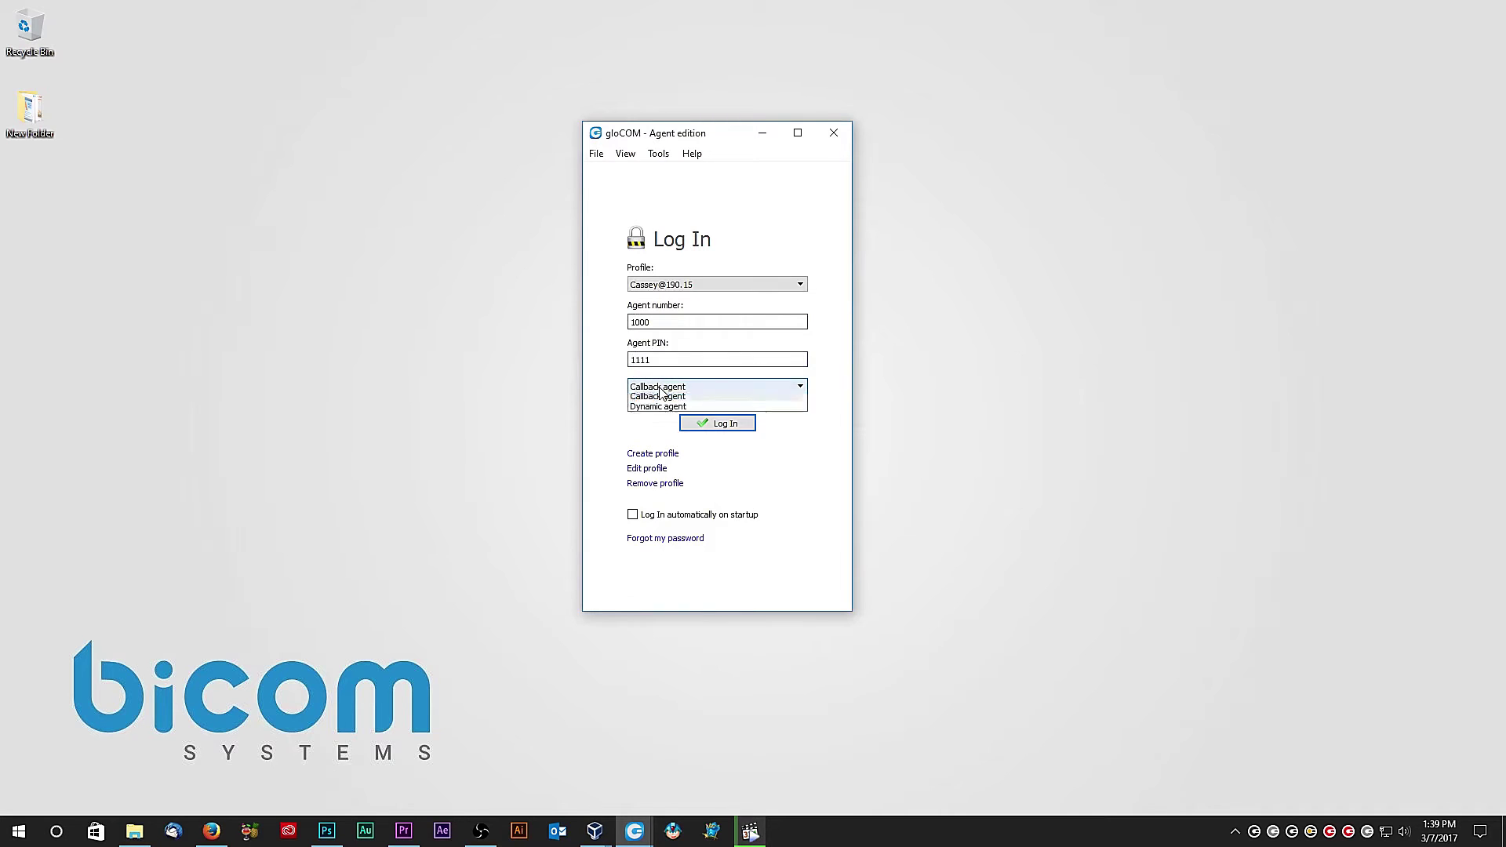
click(668, 400)
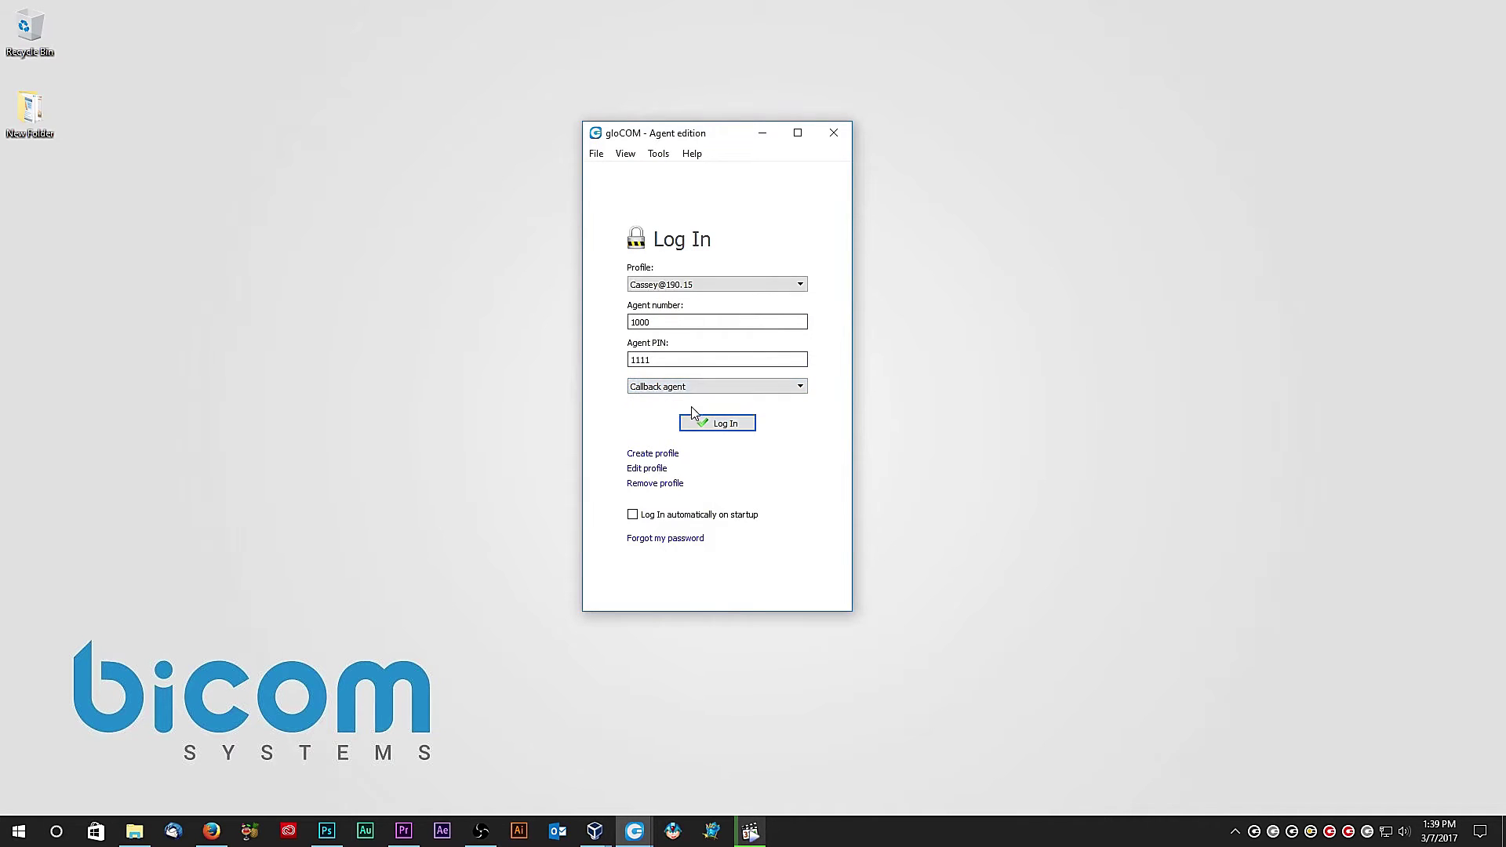
click(713, 422)
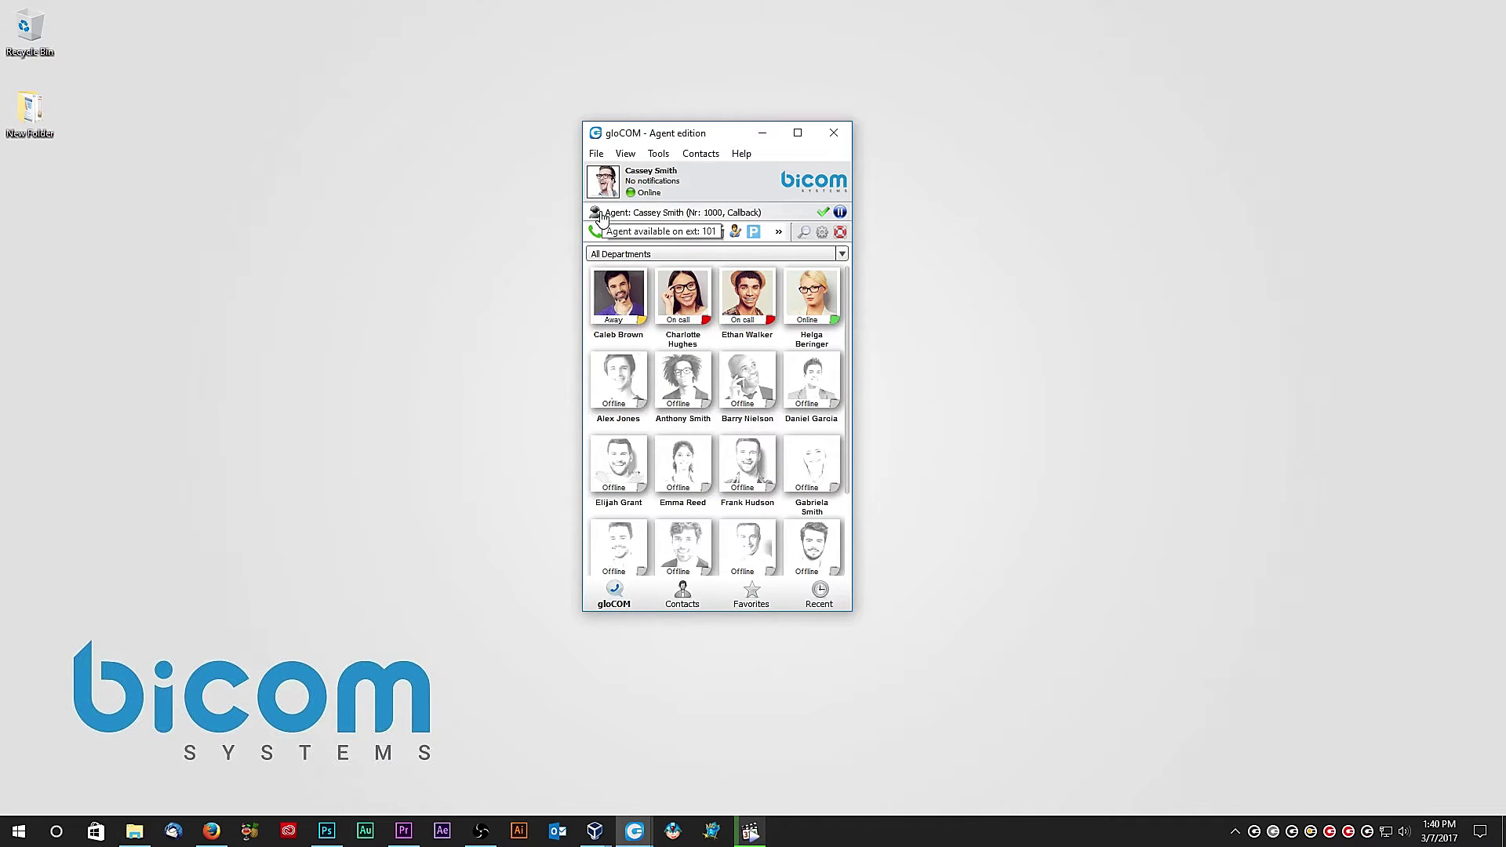
Step: Look over the agent login and logoff options in the status menu, then dismiss it
click(601, 217)
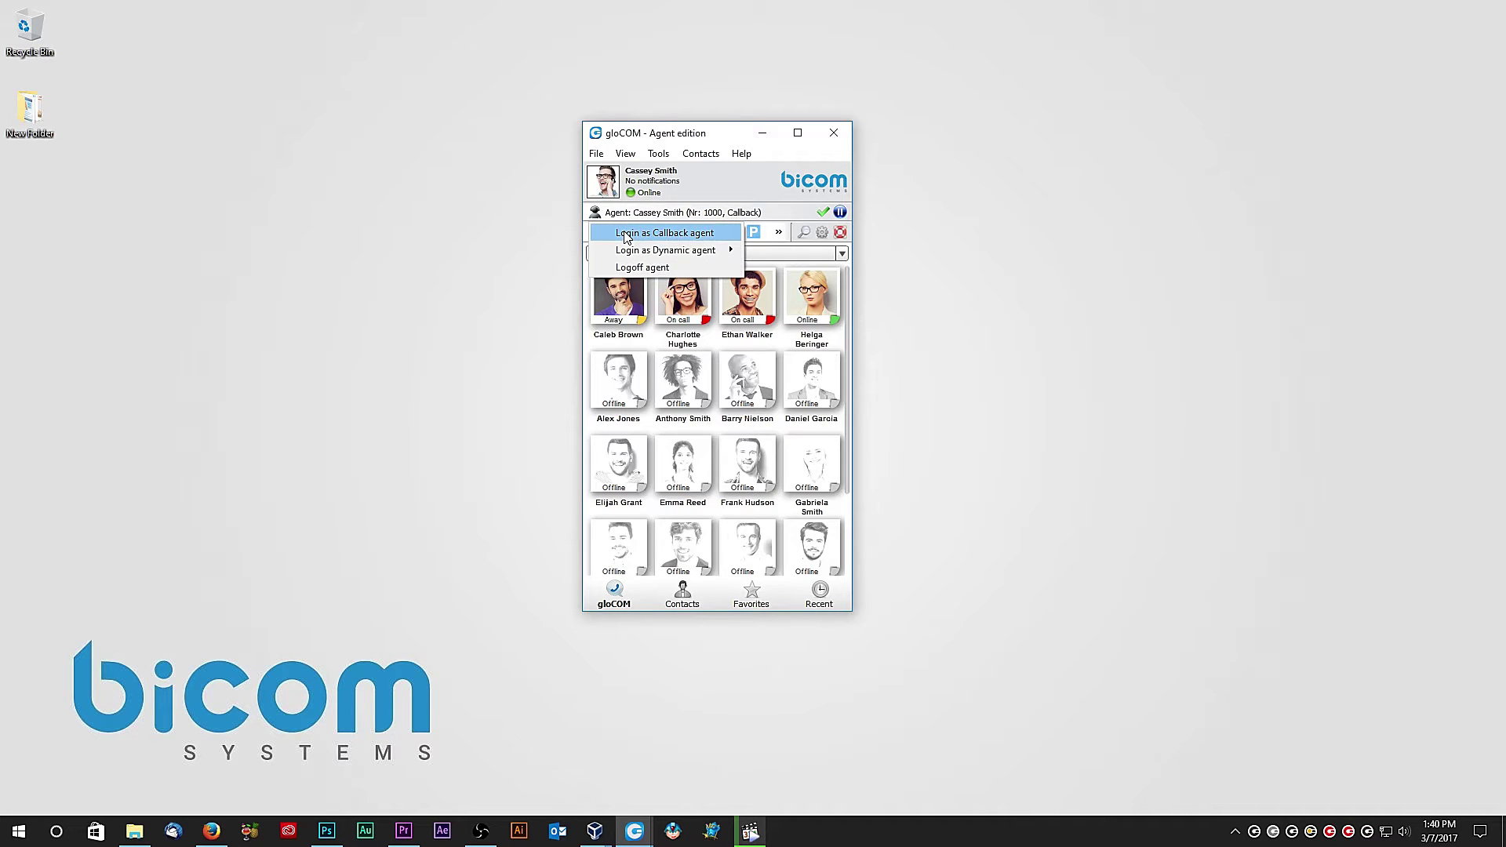
mouse_move(642, 257)
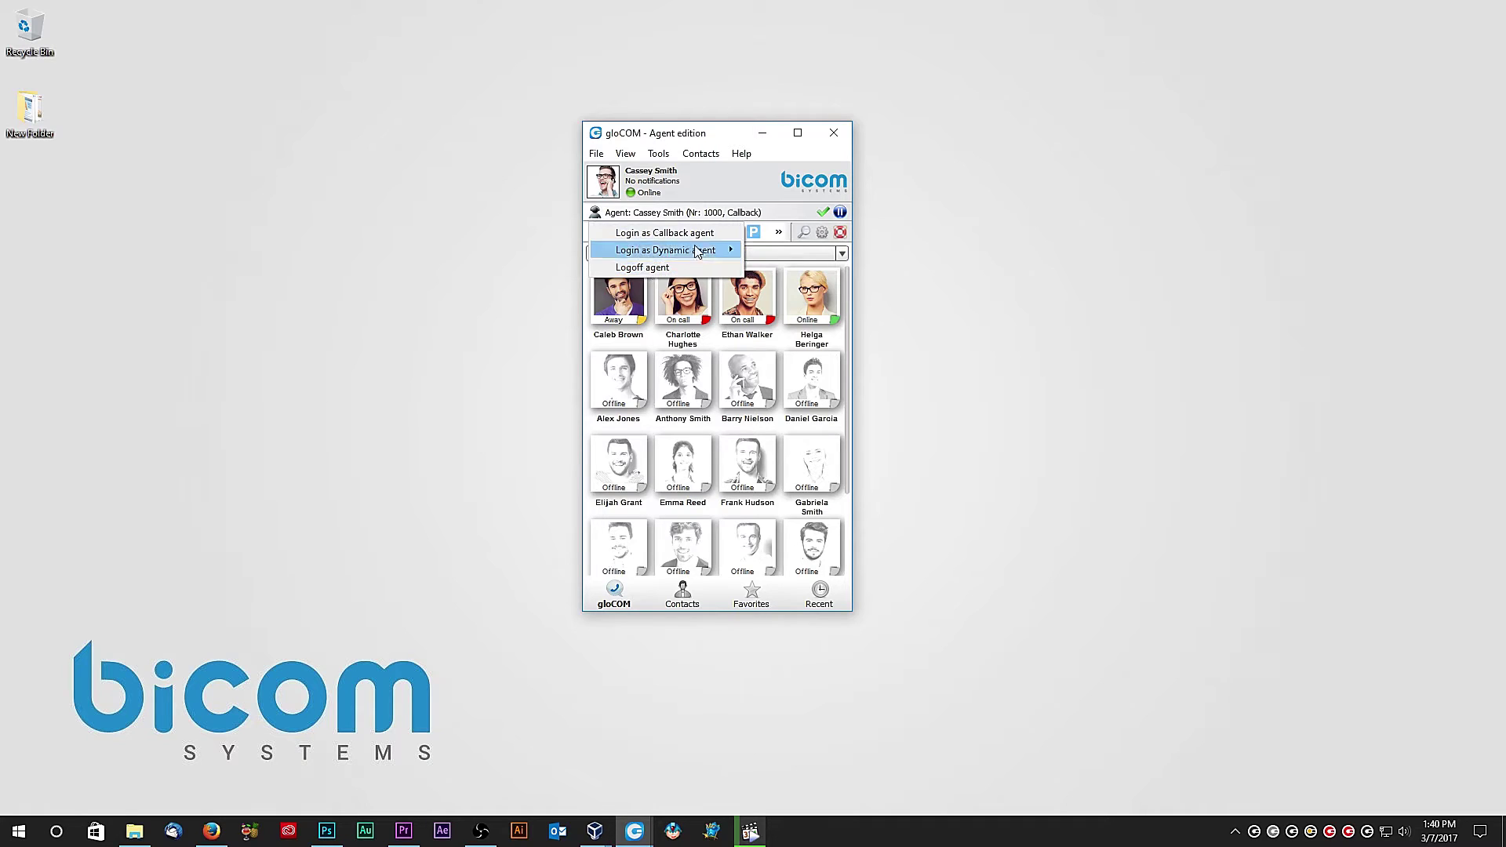
click(801, 212)
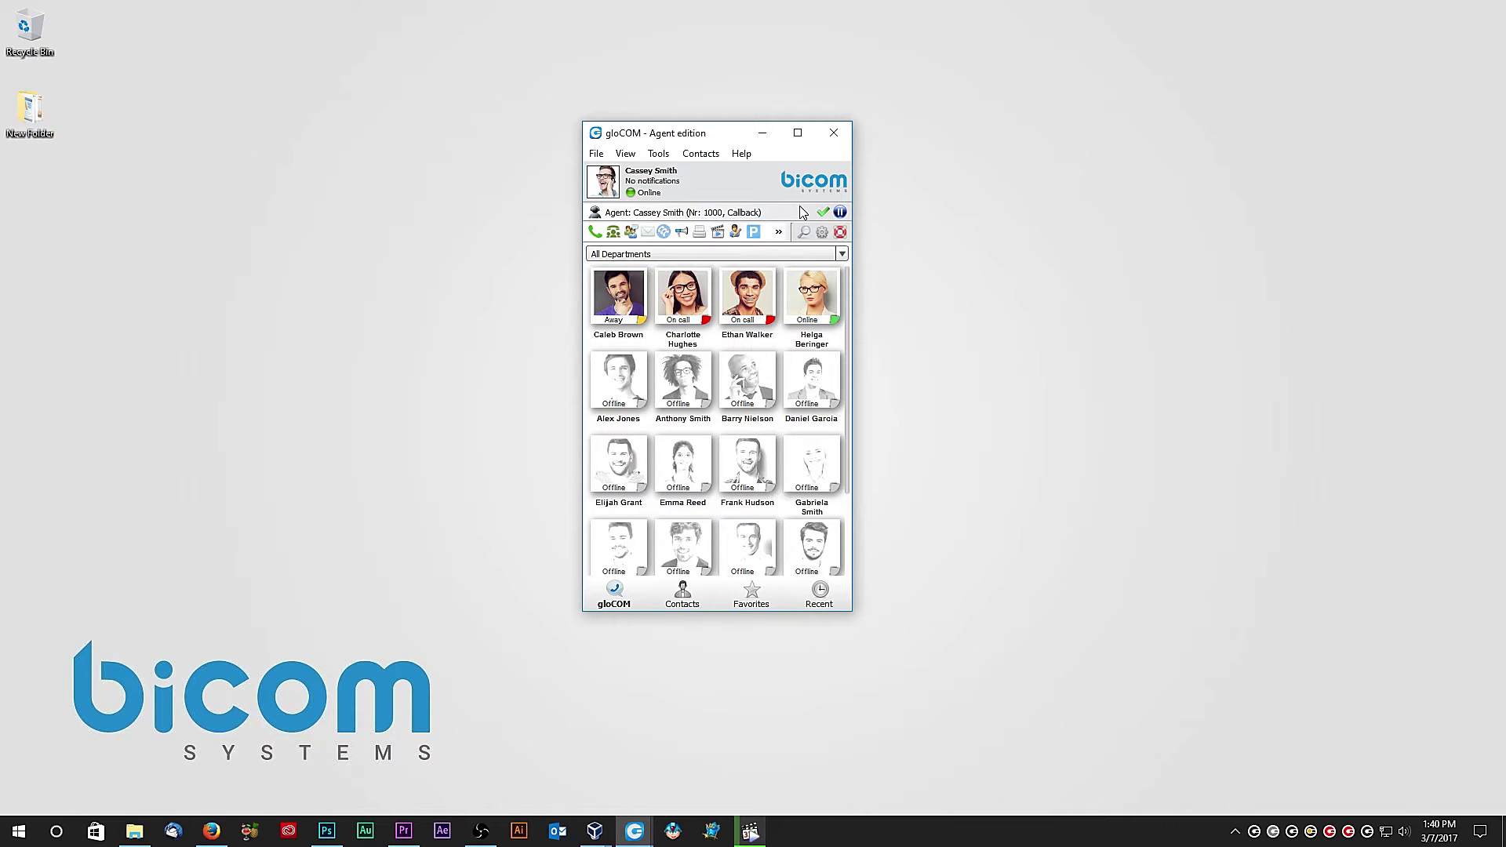
Step: Go on a Lunch Break and open the Agent panel listing the Sales and TestQueue queues
click(840, 214)
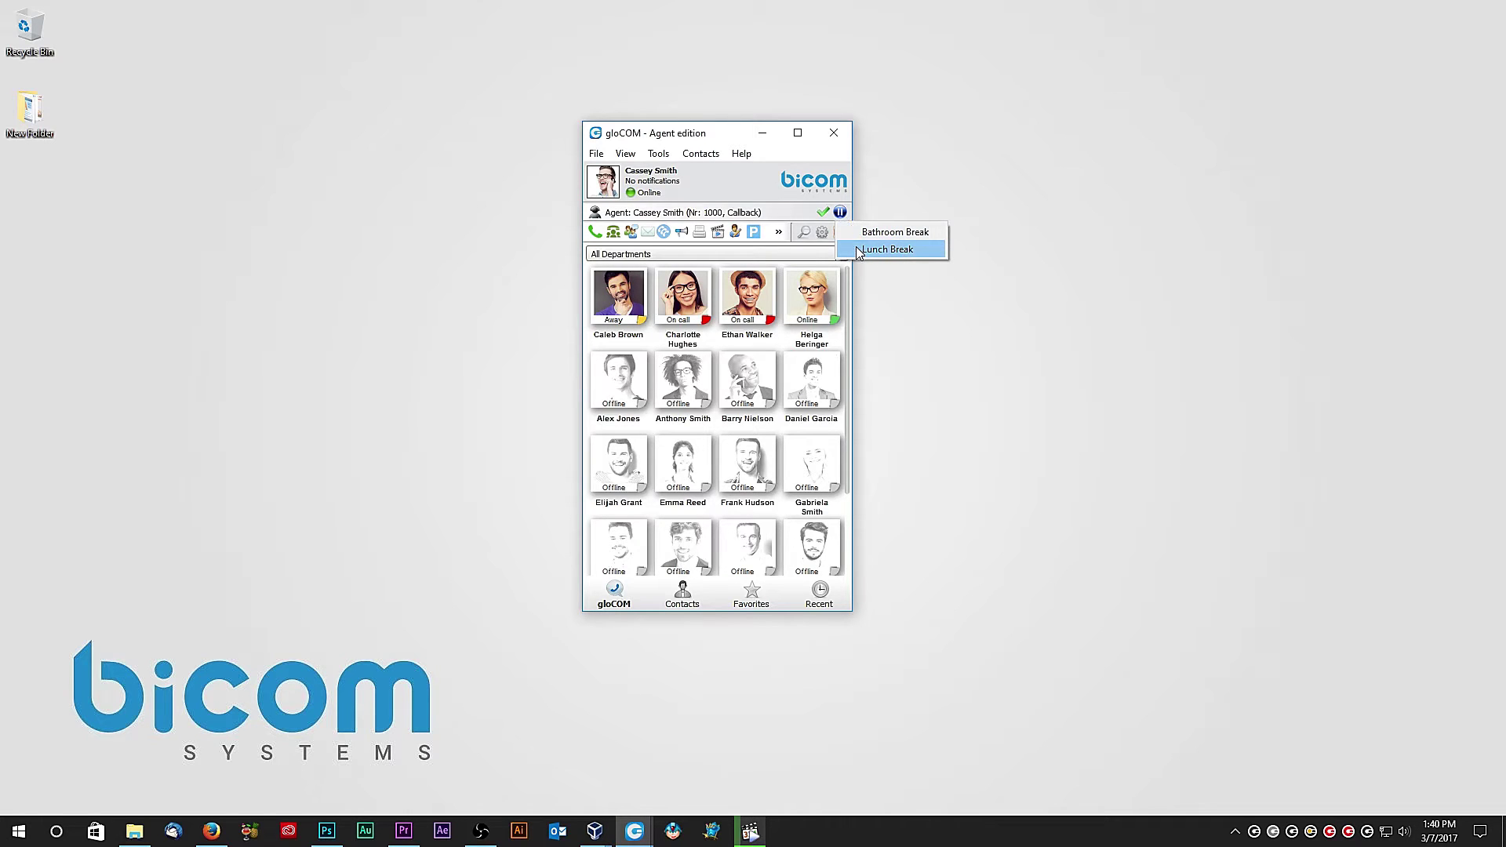
click(859, 251)
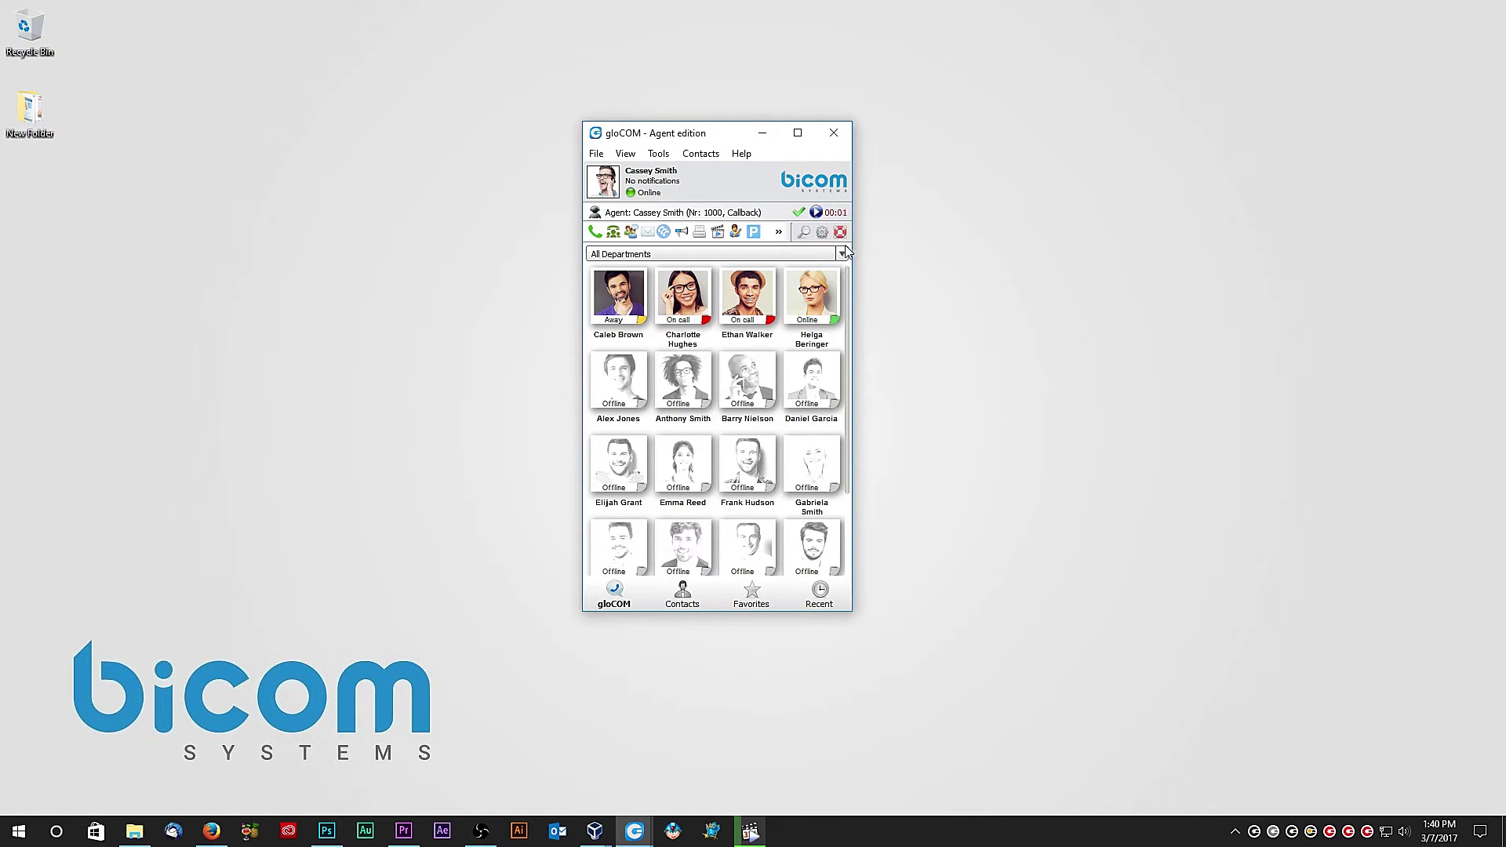
click(663, 234)
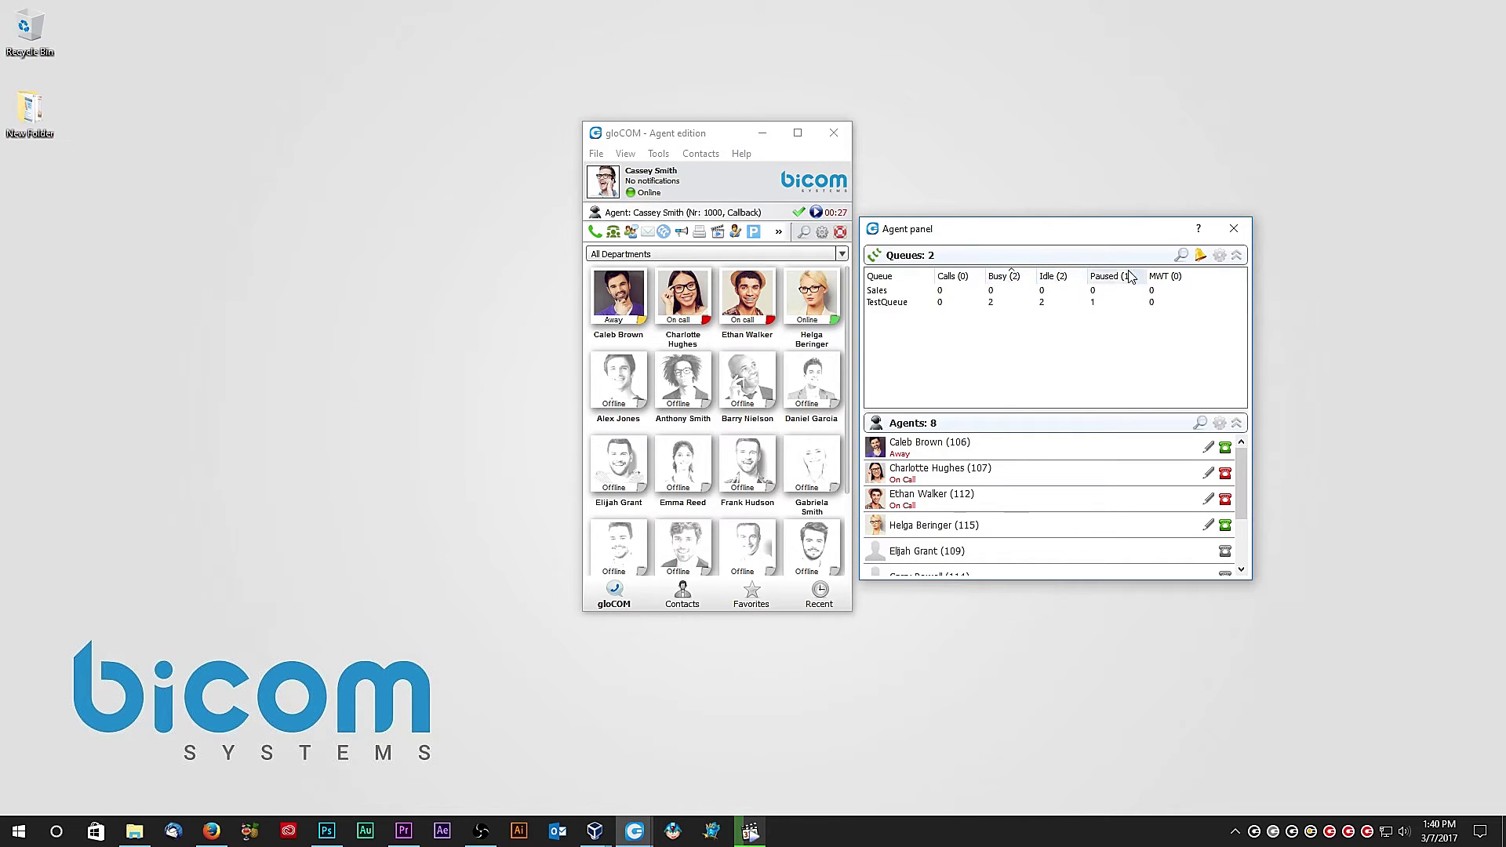
Step: Search the queue list for '122' and the agent list for 'ETHAN', clearing each filter
click(1180, 254)
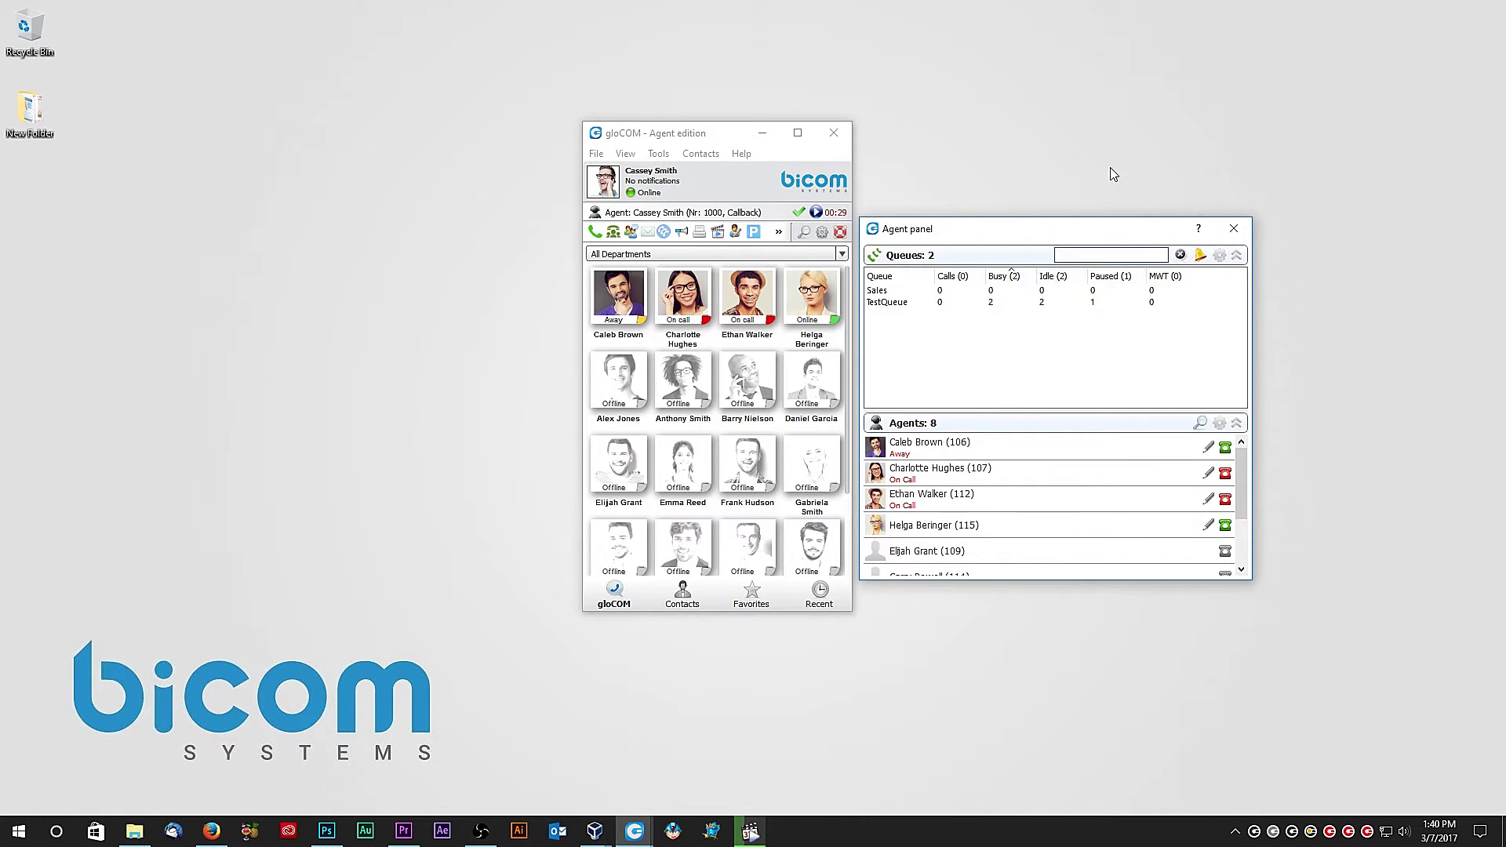
text(122)
click(1181, 255)
click(1199, 424)
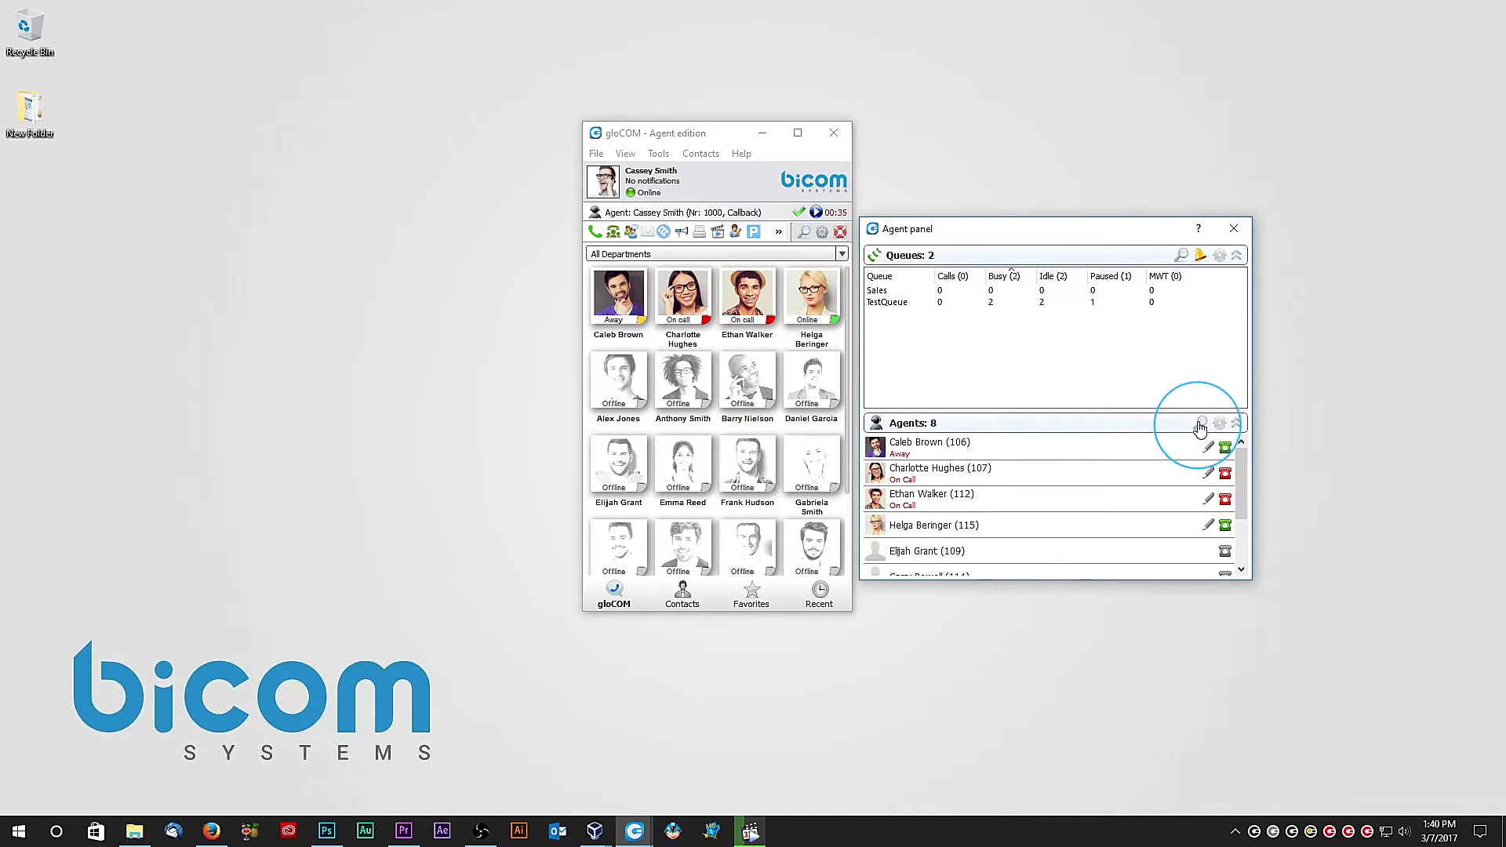
text(ETHAN)
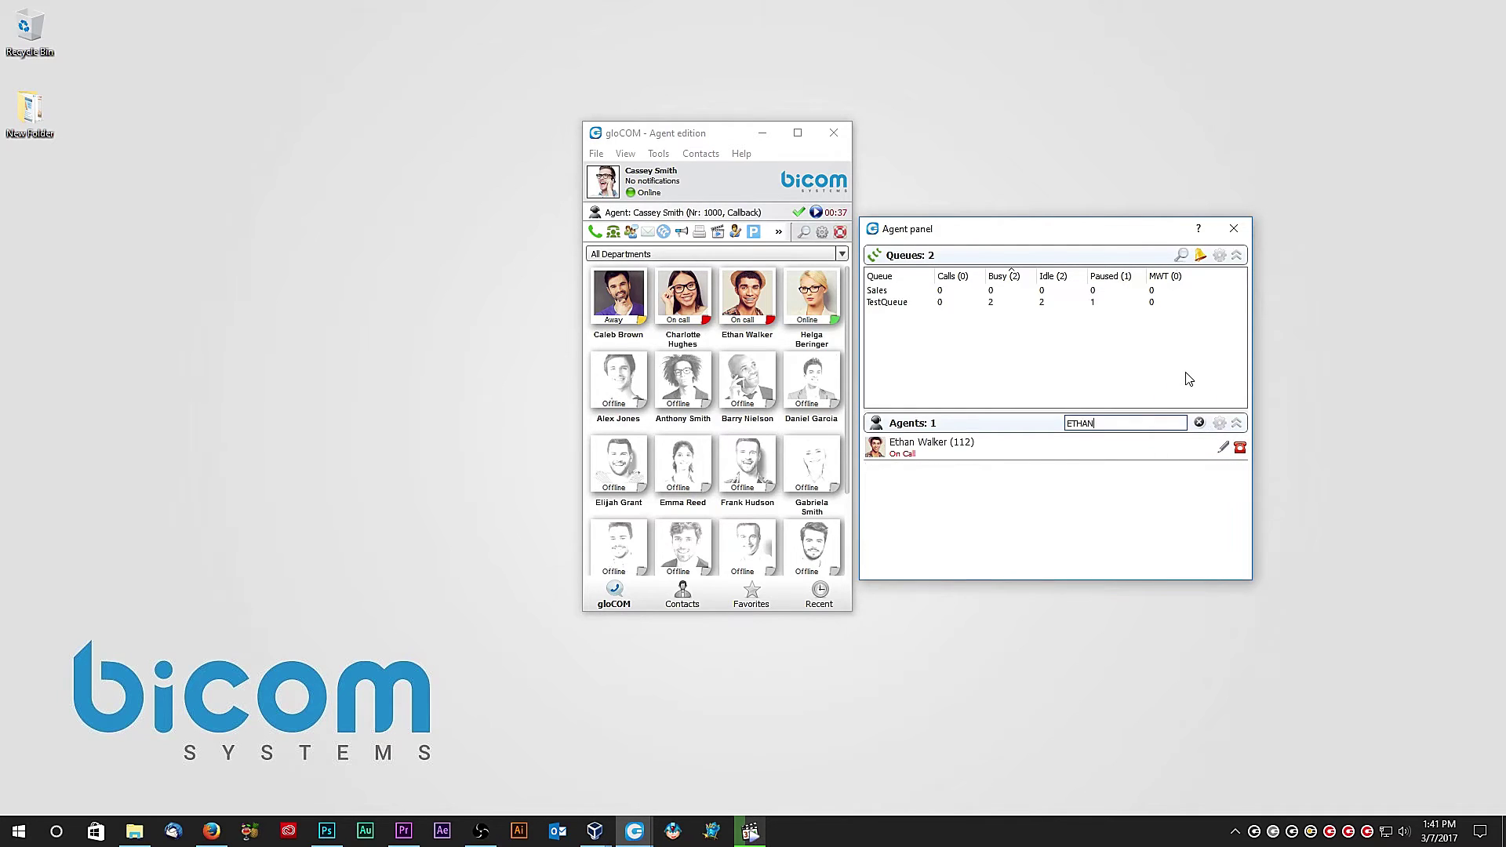
click(1198, 422)
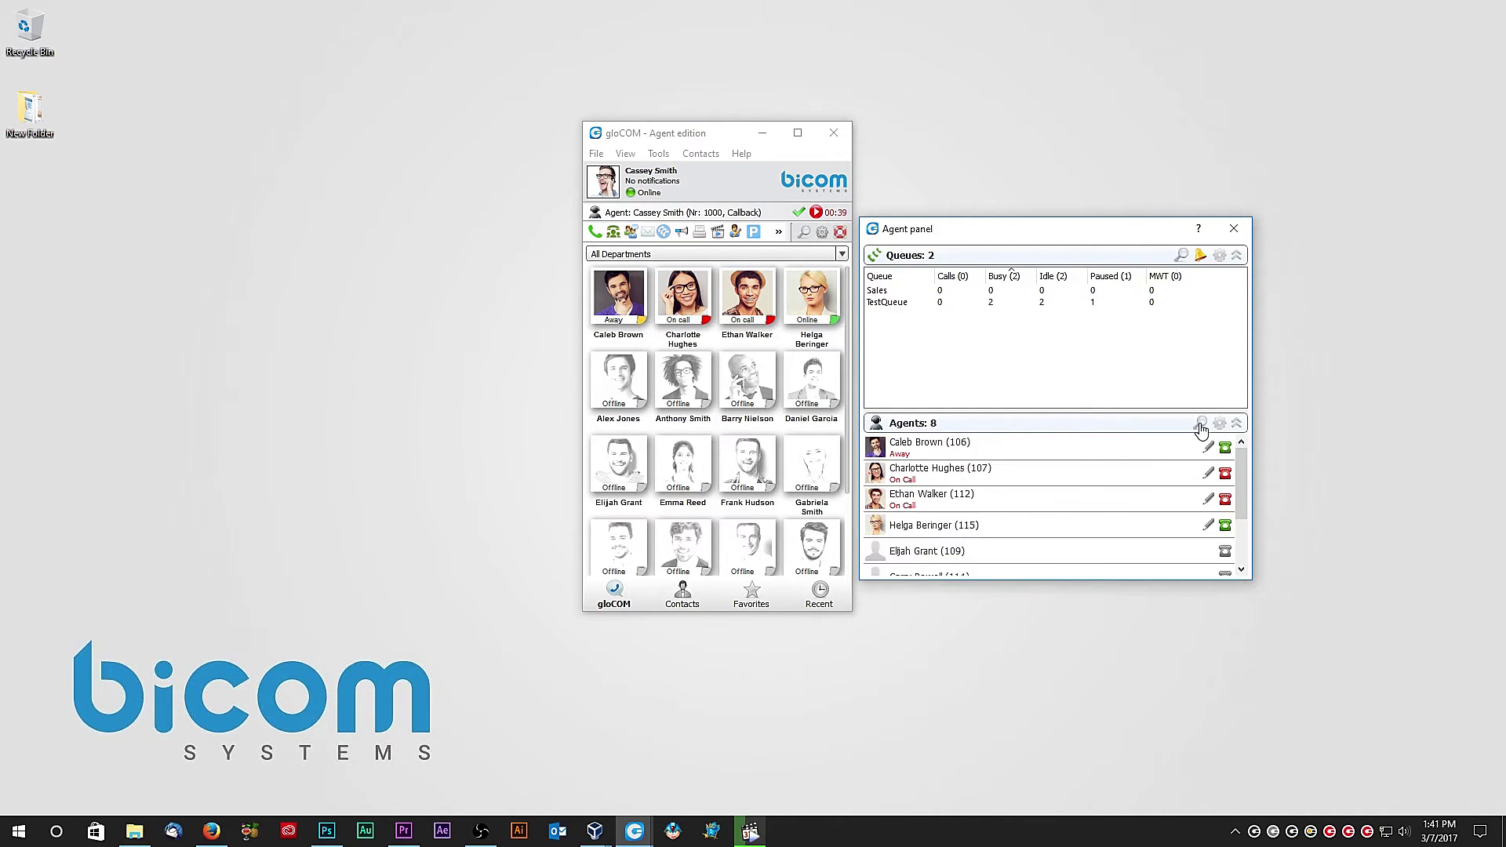
Step: In Agent panel settings, show only my own queues and a custom-selected agent
click(1219, 258)
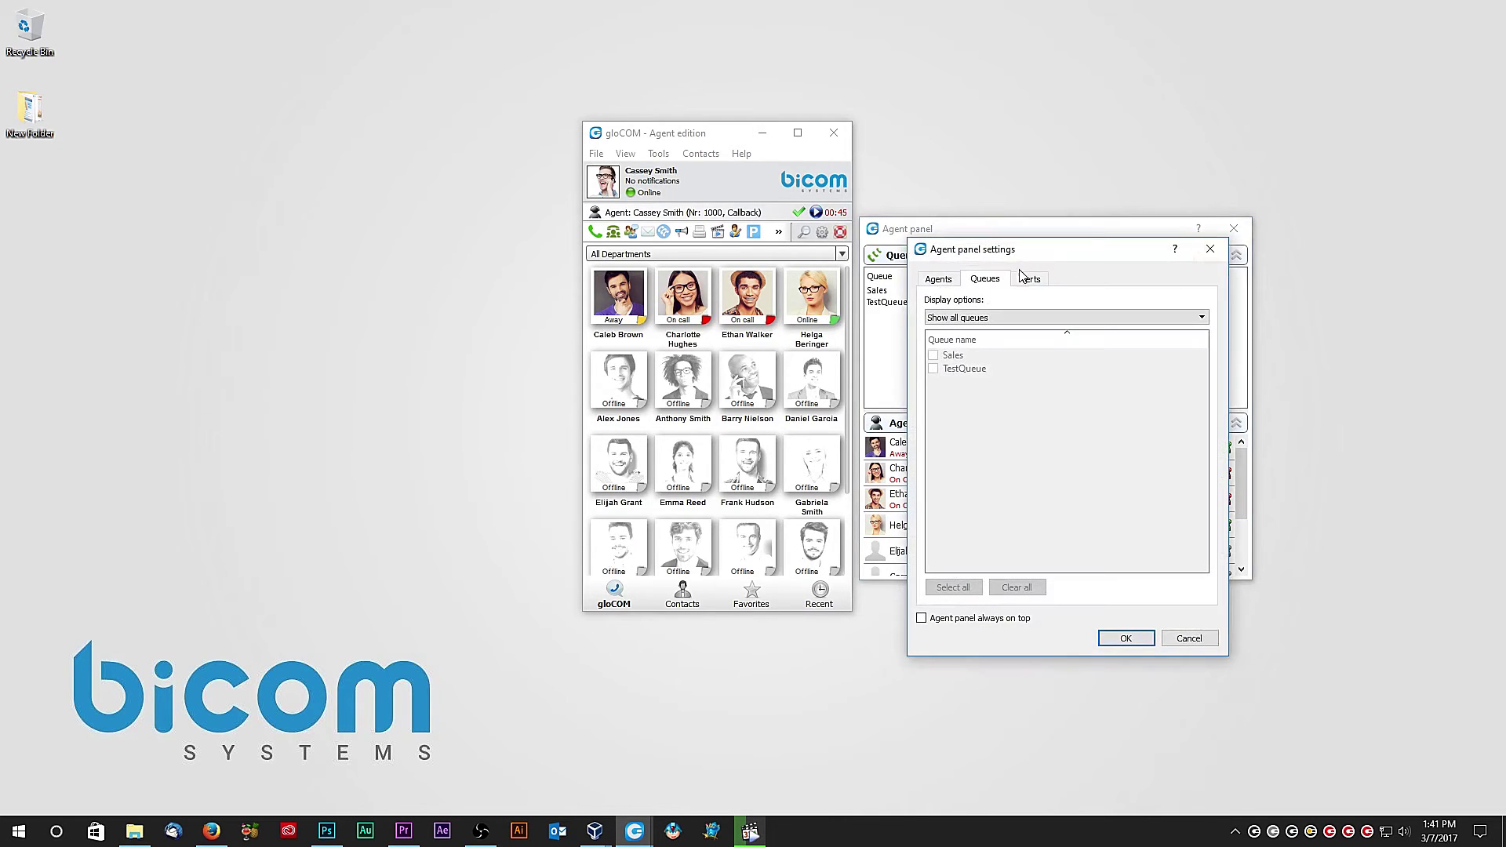
click(981, 318)
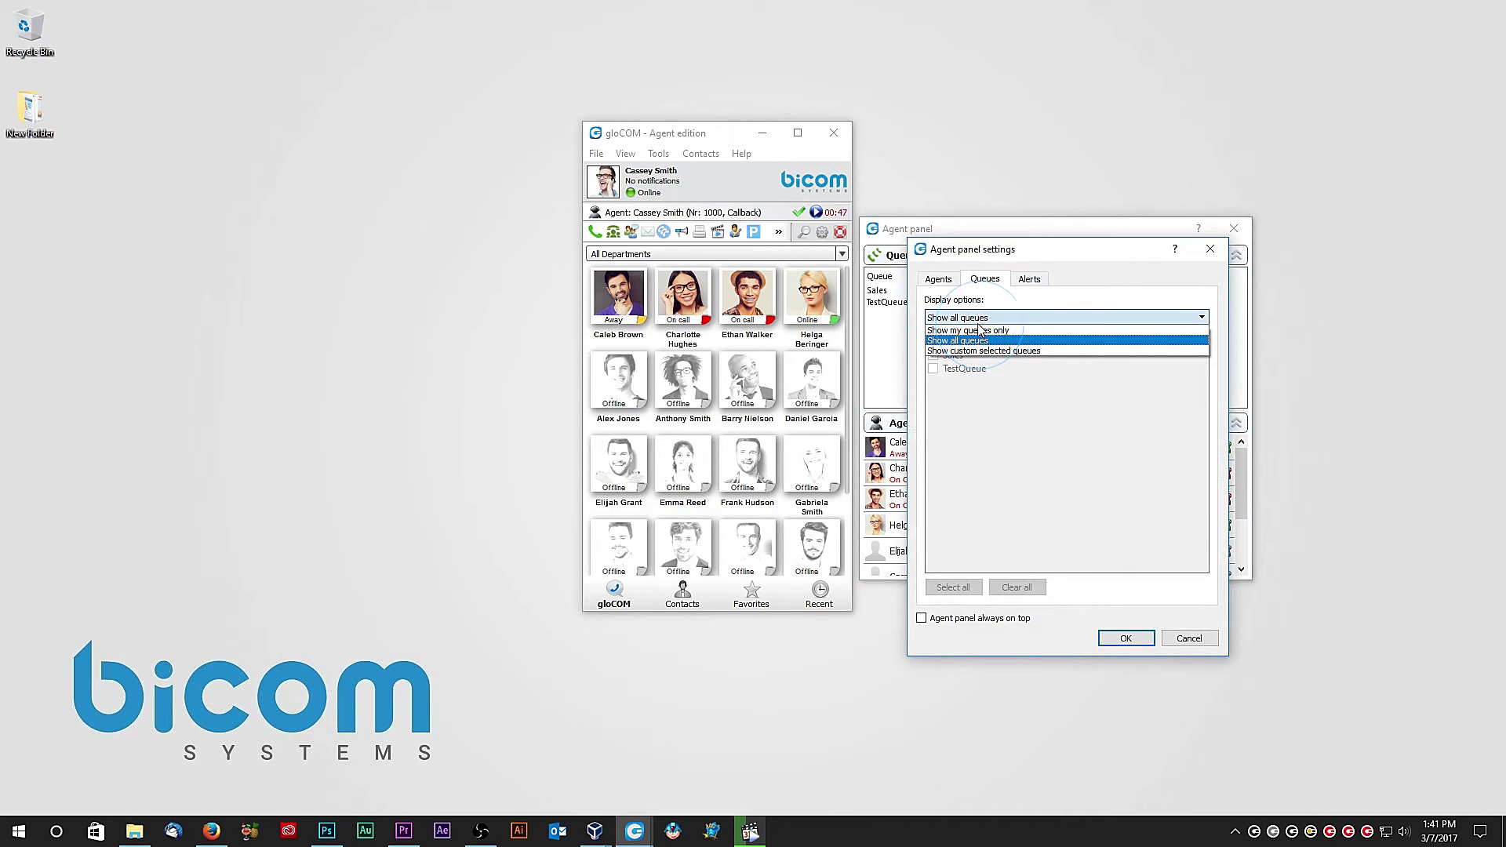
click(985, 332)
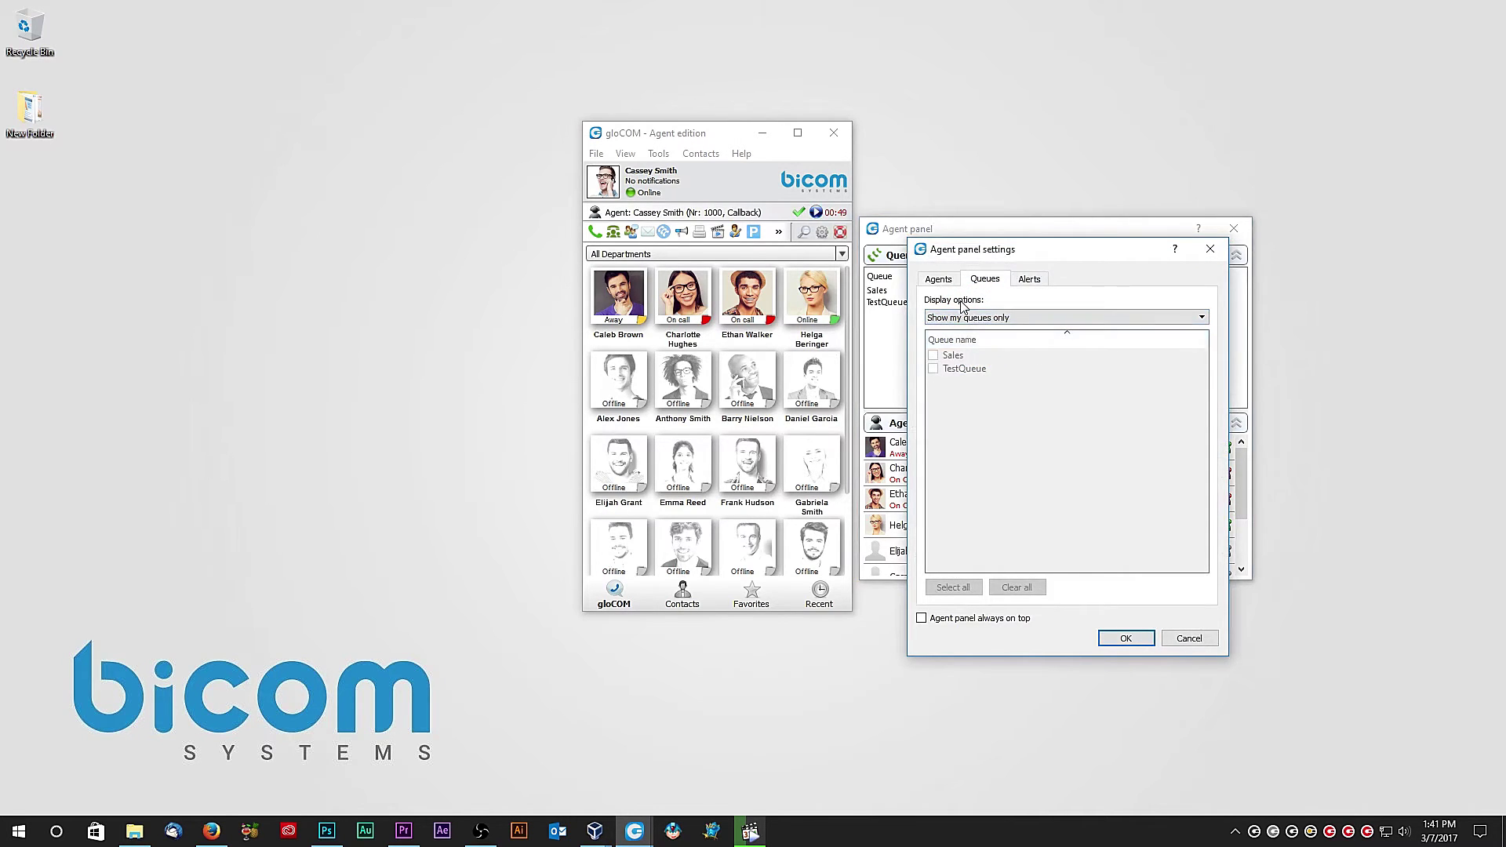
click(945, 281)
click(955, 318)
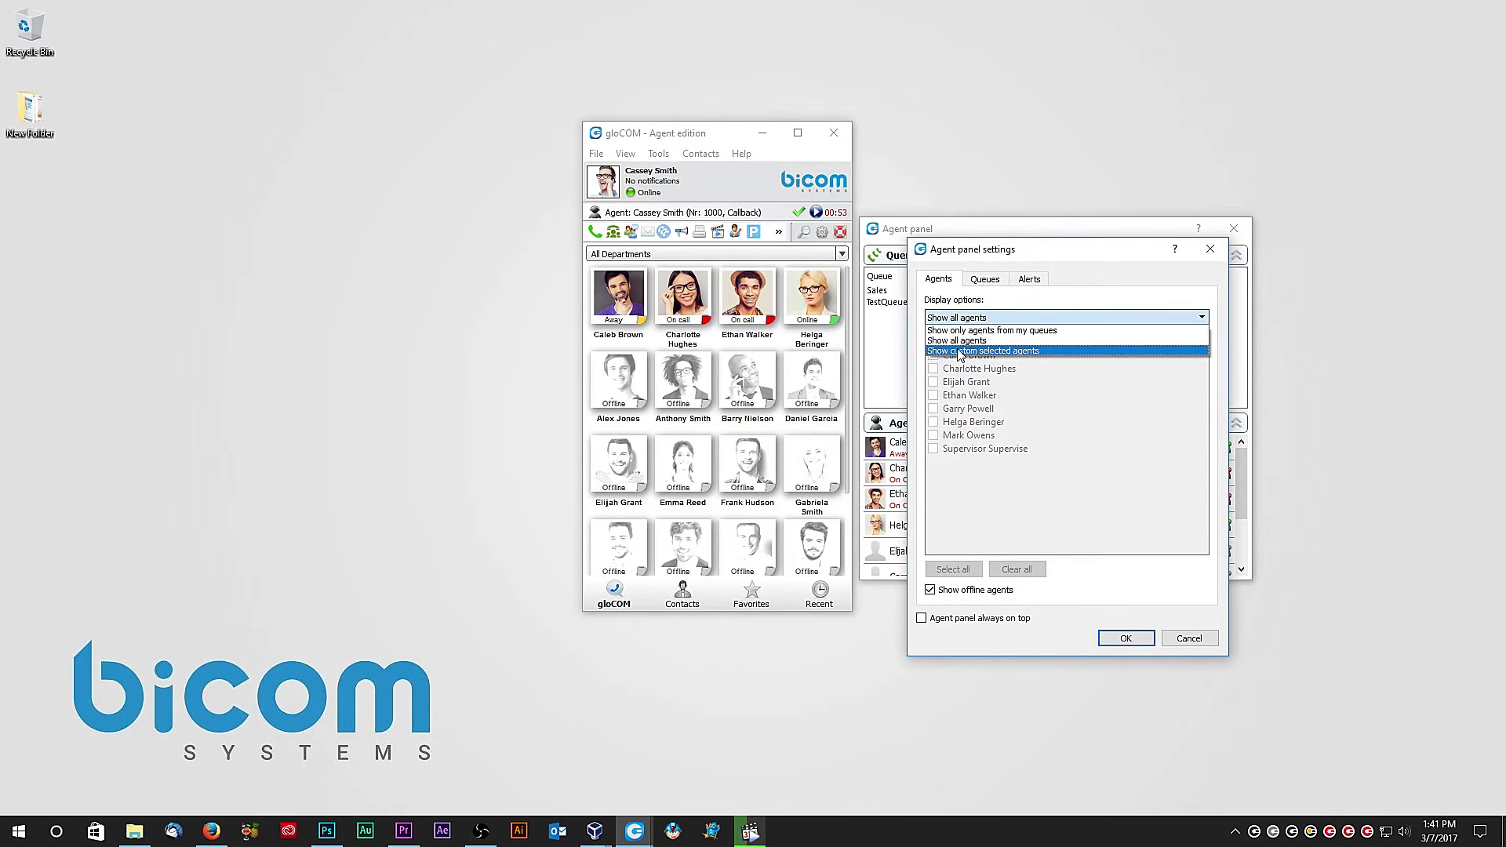
click(960, 351)
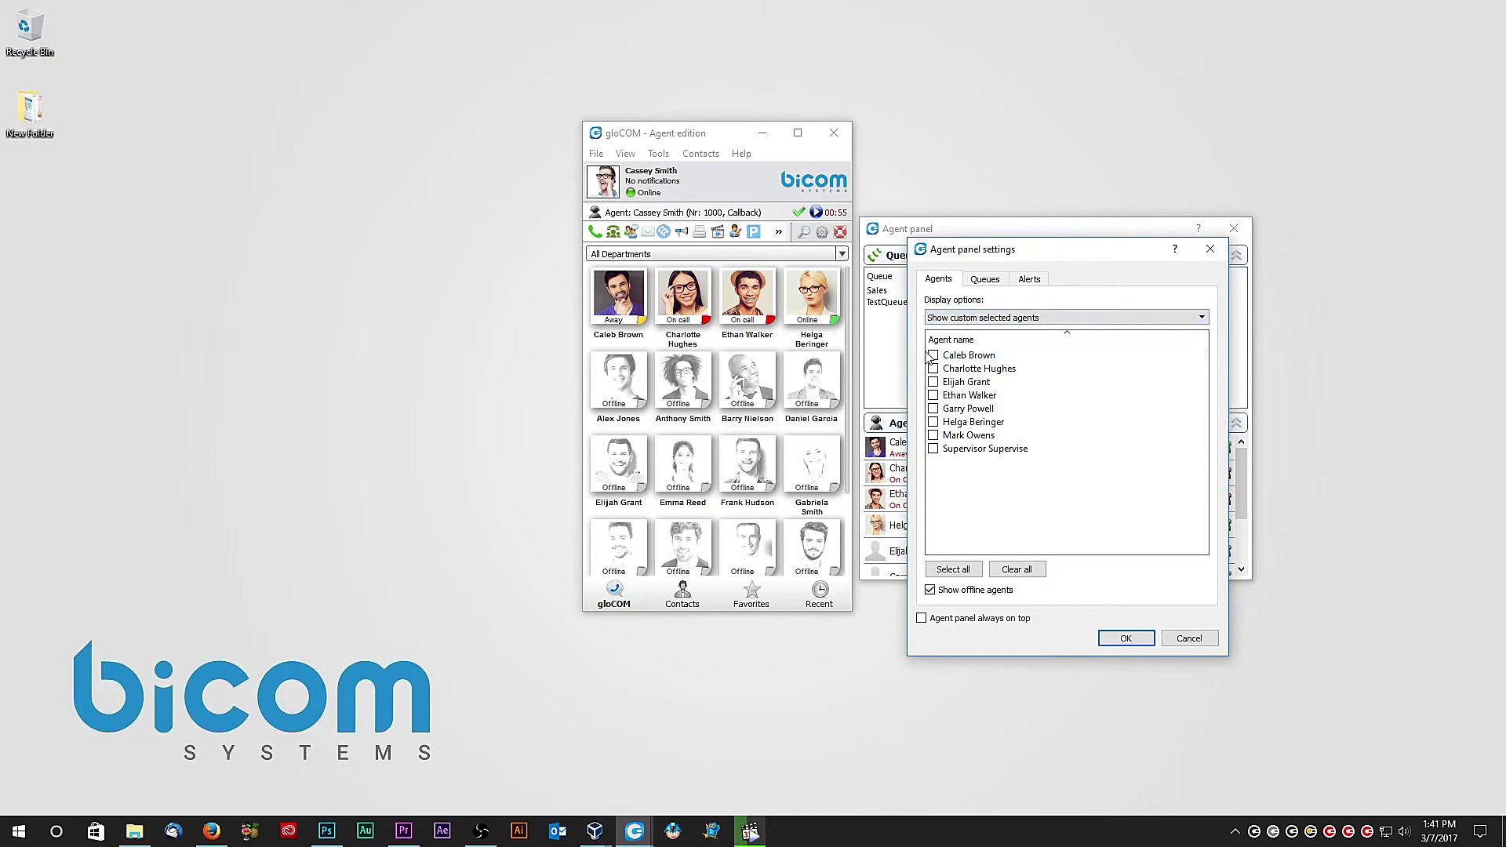
click(933, 354)
Step: Review the wait-time threshold settings, discard changes, and sign in with the supervisor profile
click(1029, 279)
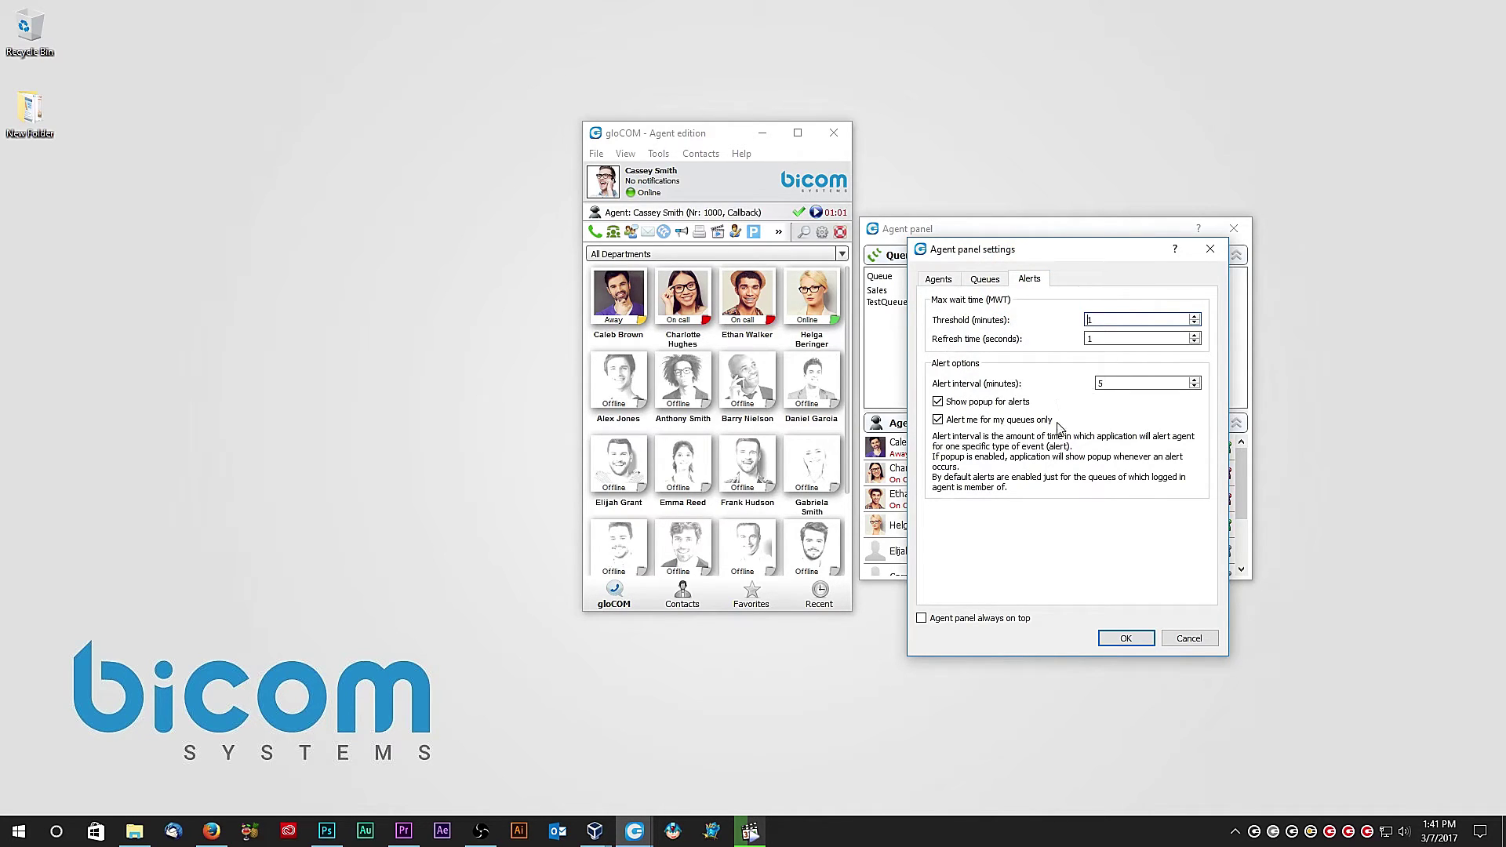
click(1172, 639)
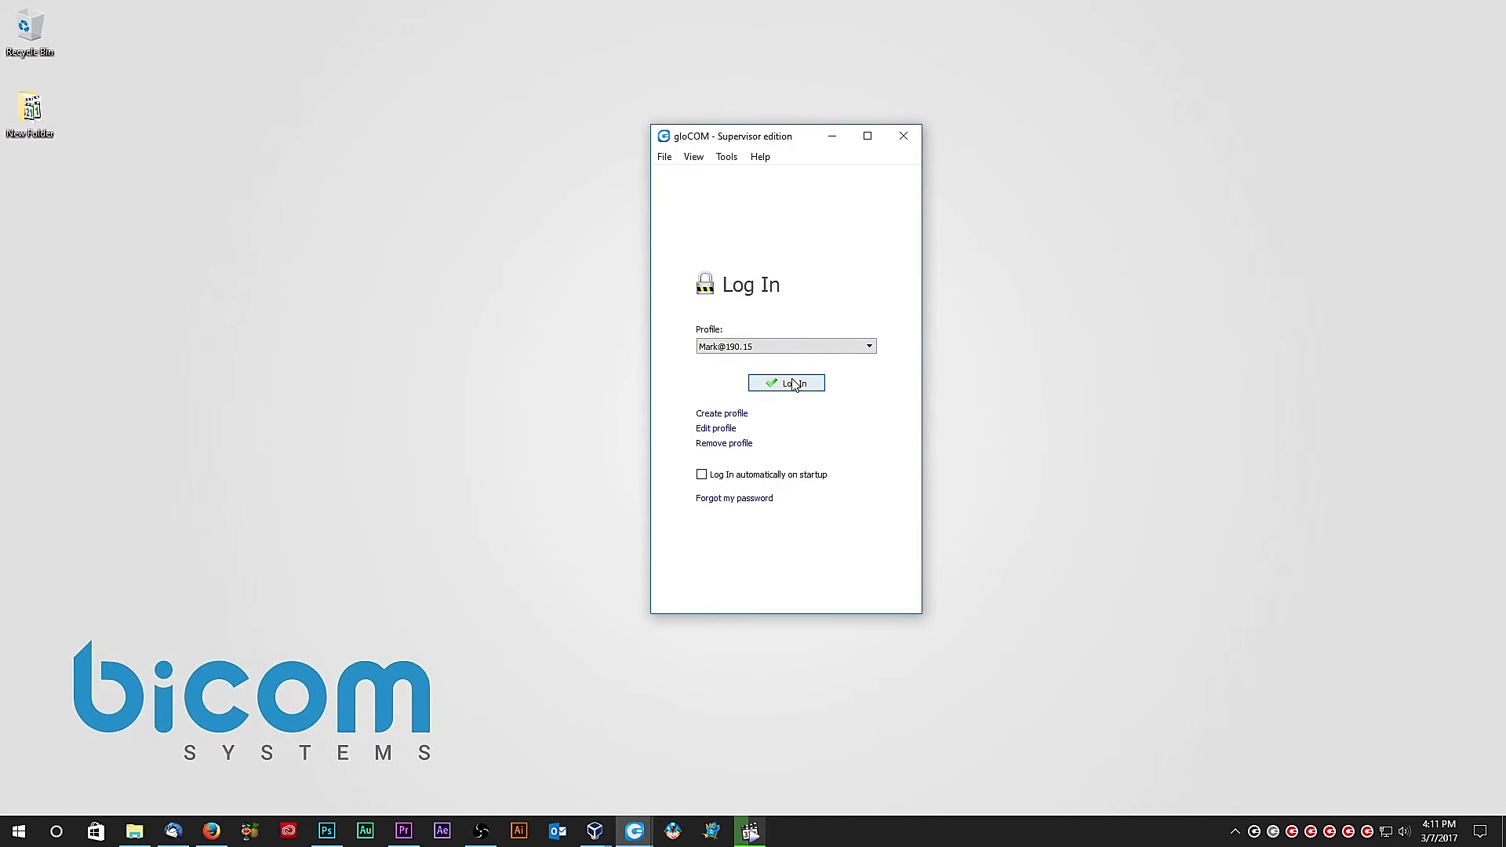
click(793, 384)
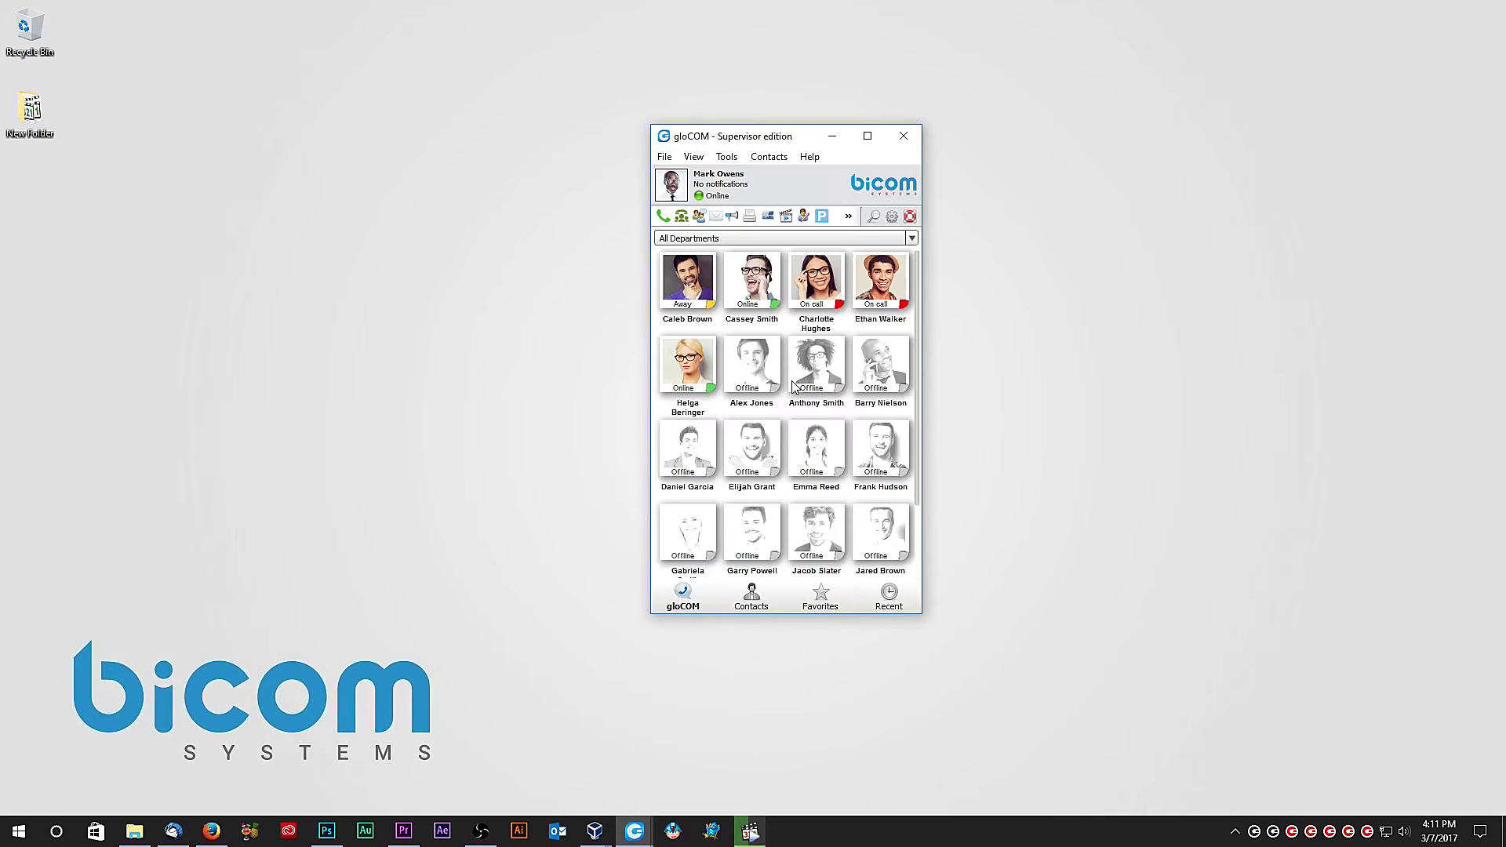
Step: Open the Supervisor Panel showing TestQueue's 23 offered, 10 answered and 13 unanswered calls
click(769, 223)
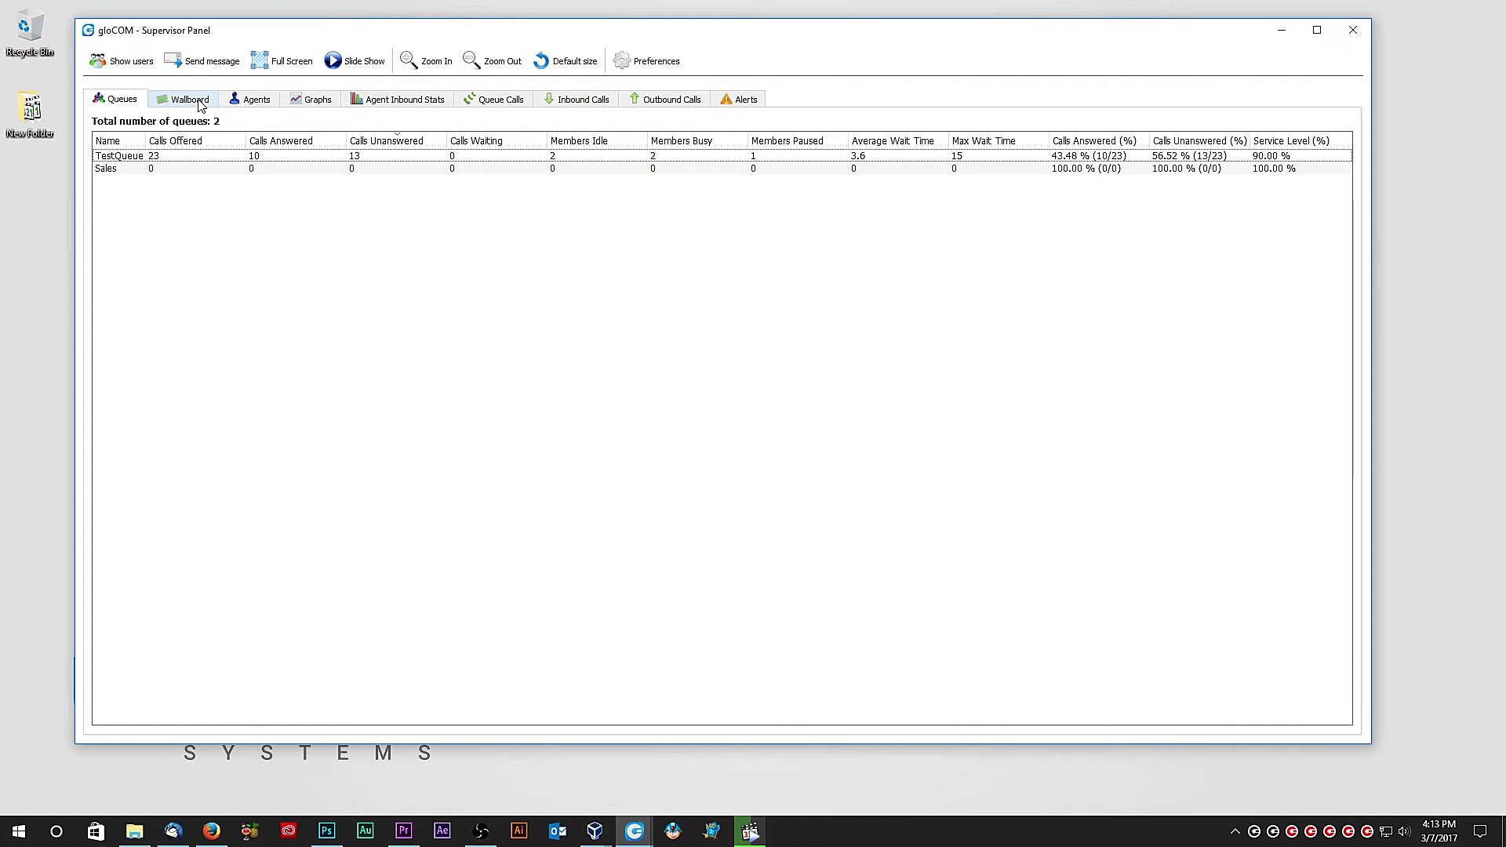
Step: Show the TestQueue wallboard and set its Calls Unanswered threshold to 5
click(201, 107)
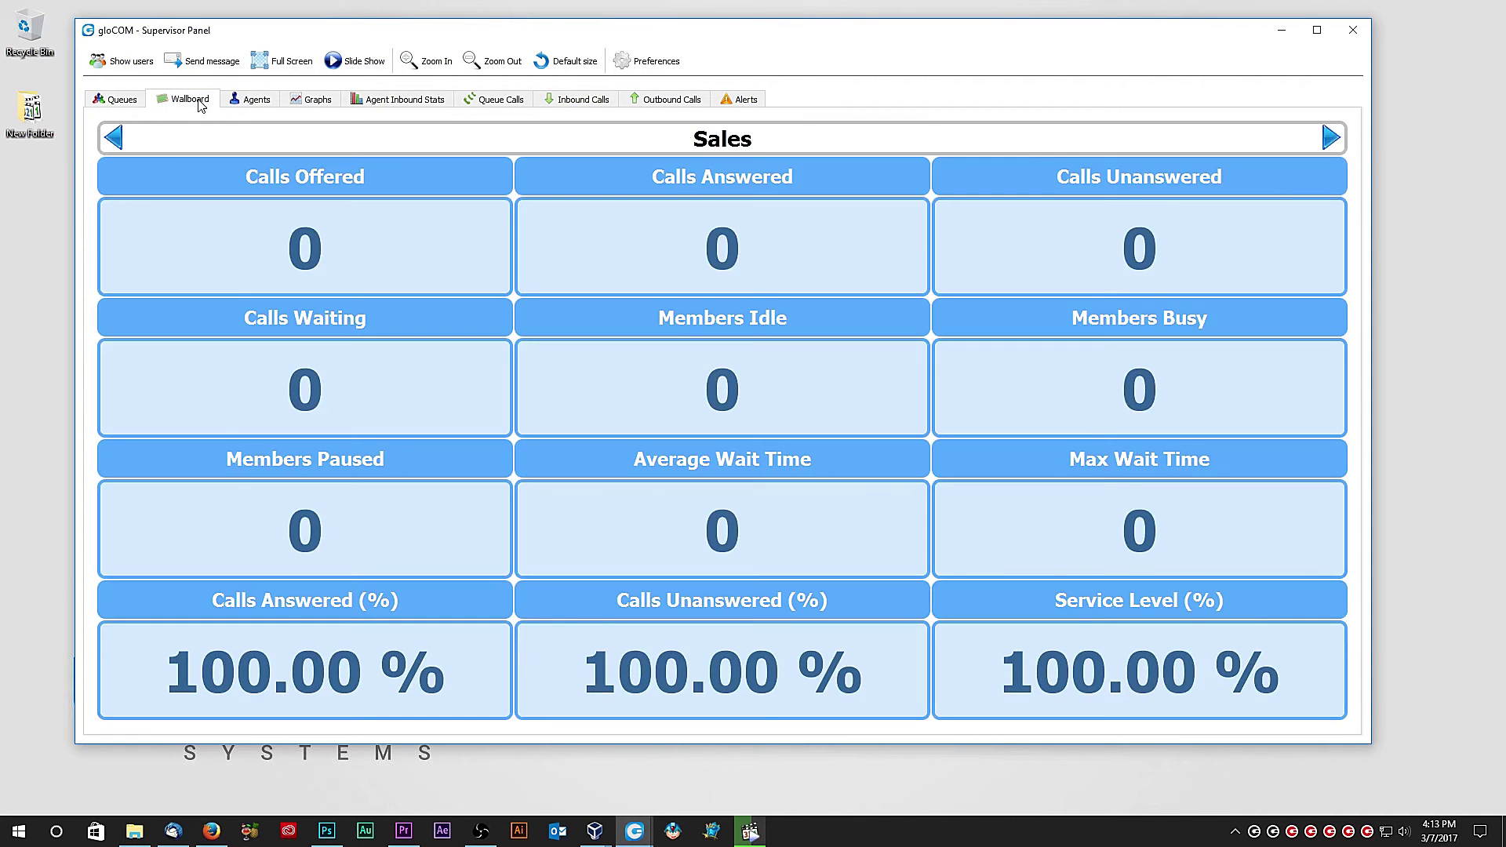
click(115, 140)
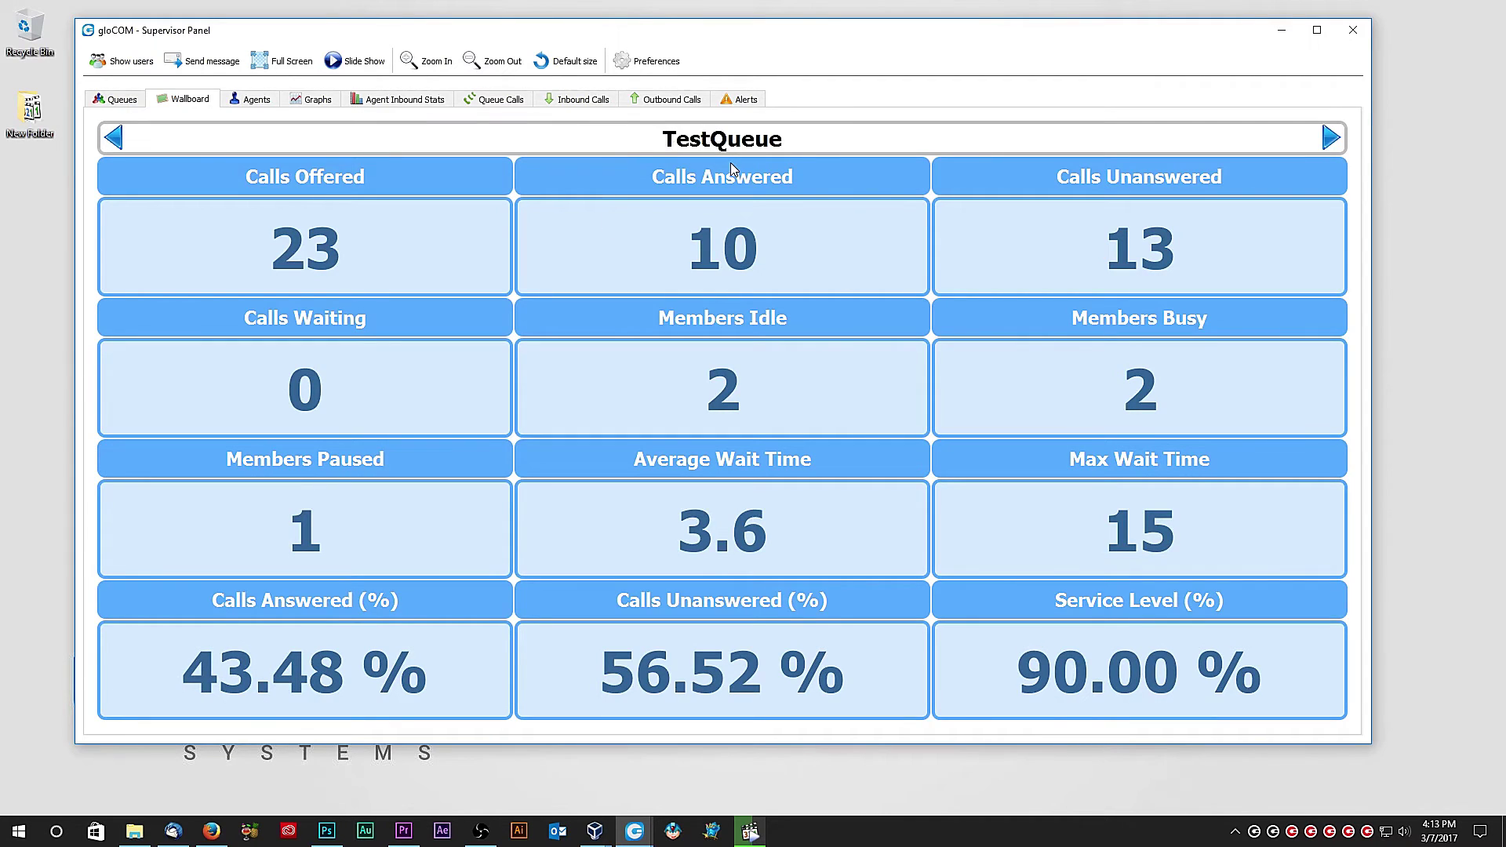
click(656, 64)
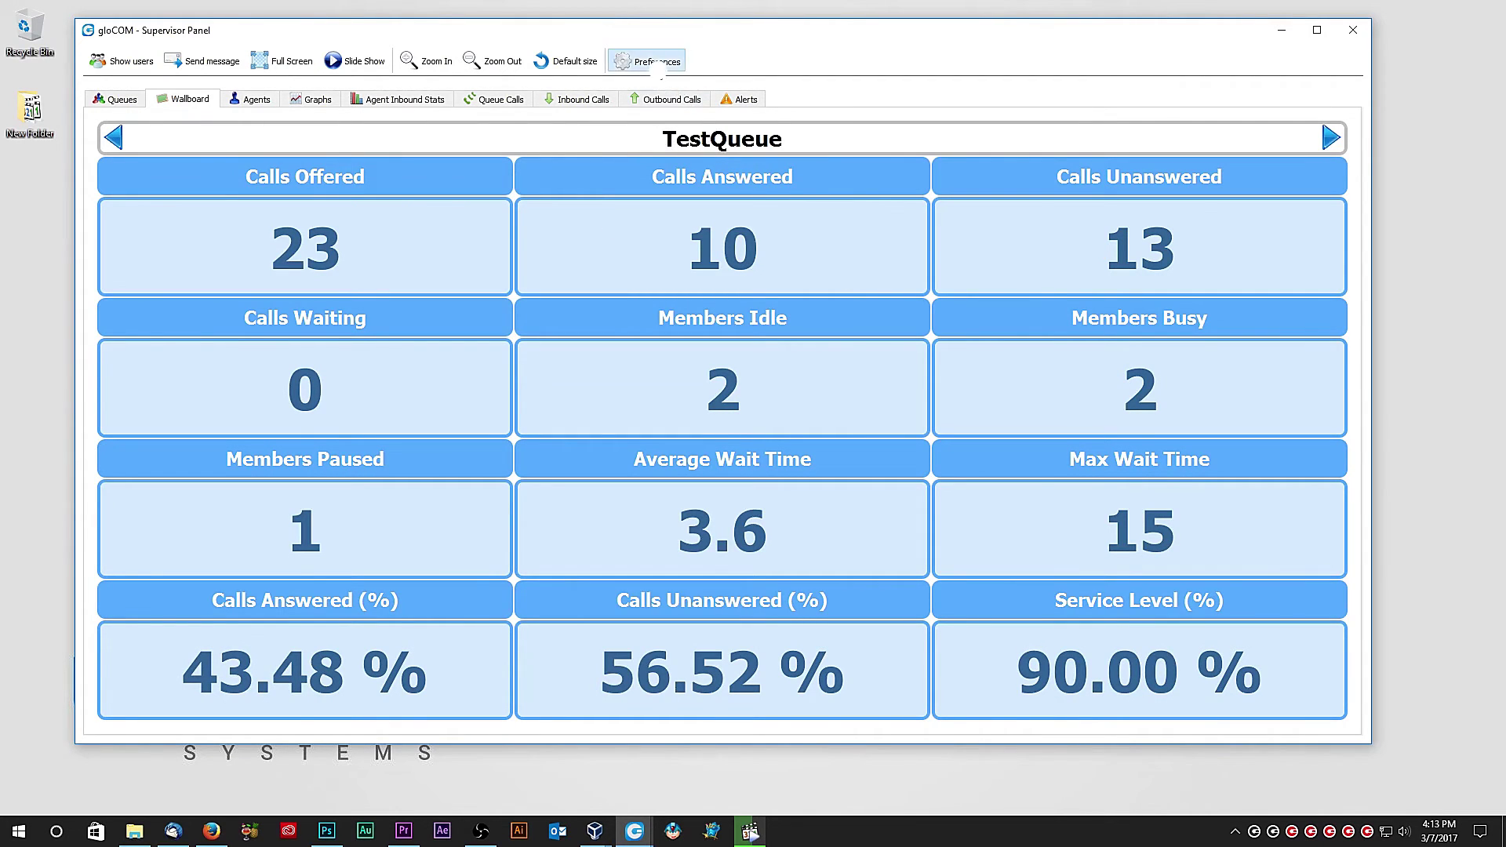
click(639, 207)
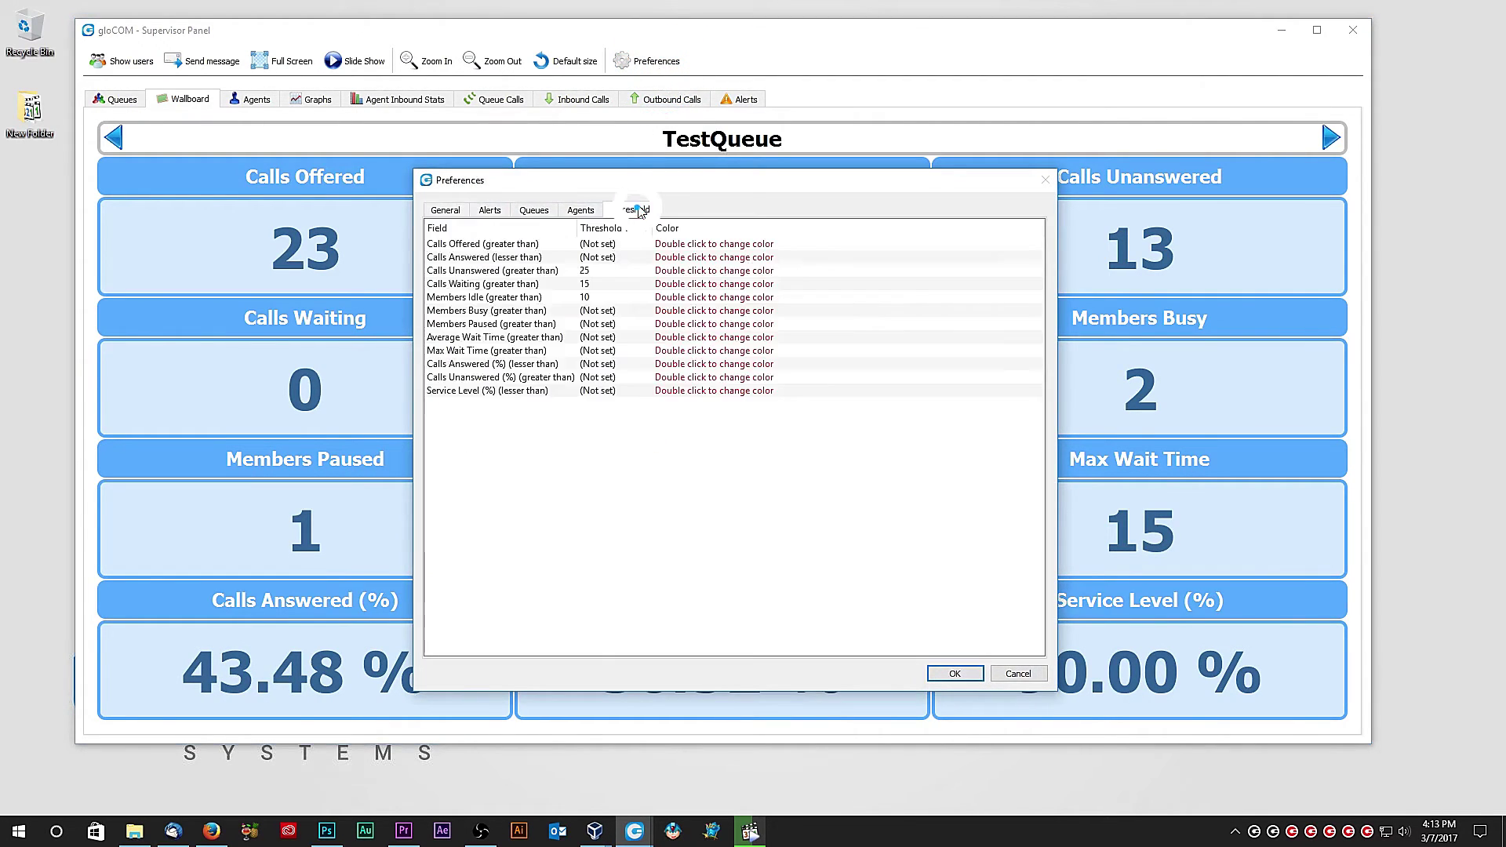
double_click(585, 270)
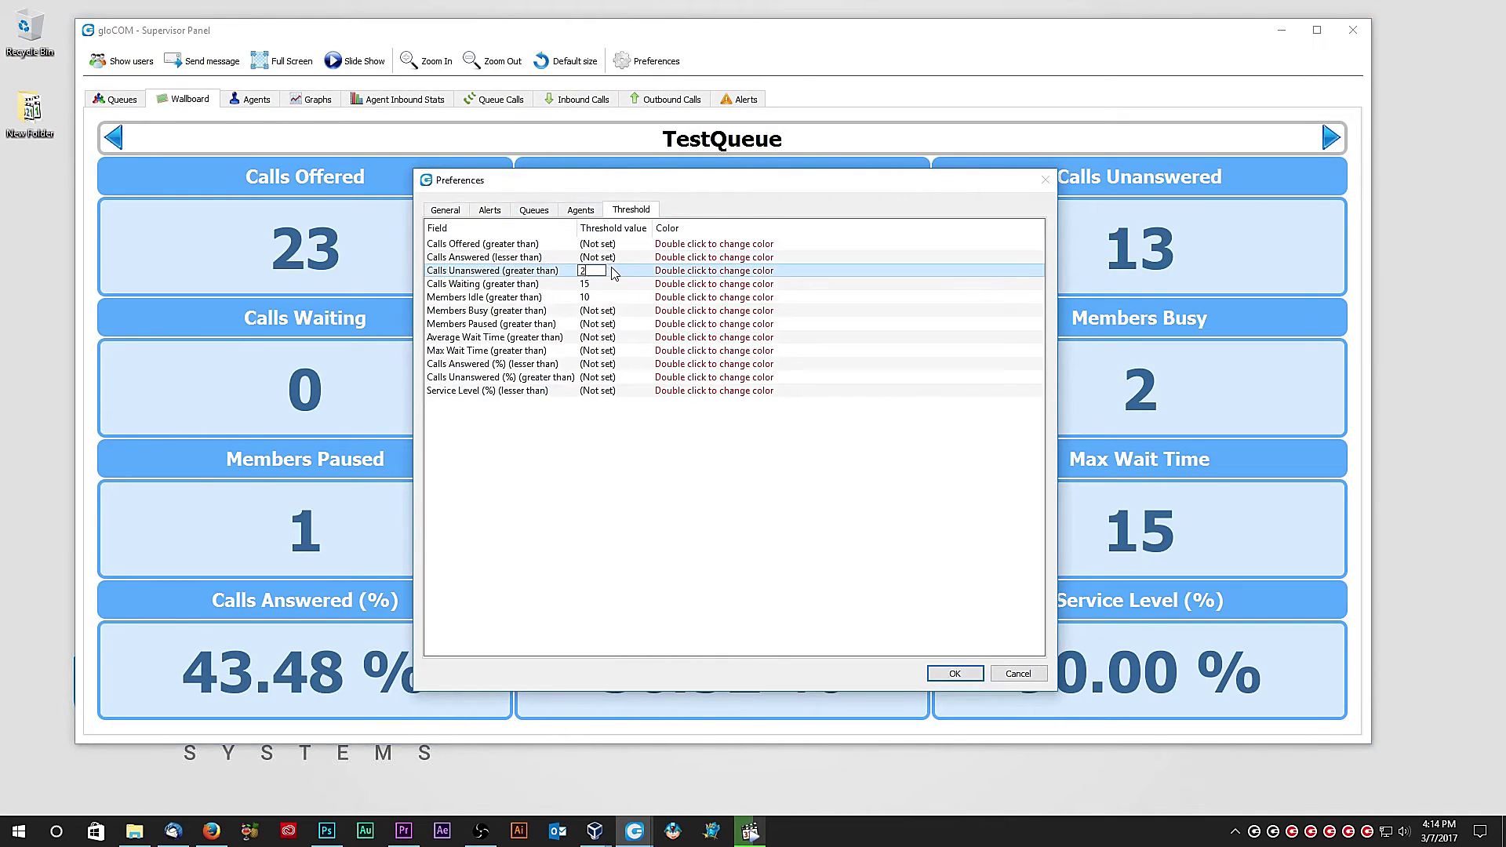
text(5)
key(Return)
Step: Colour the Calls Unanswered threshold red, save, recheck TestQueue, and list the logged-in agents
double_click(668, 272)
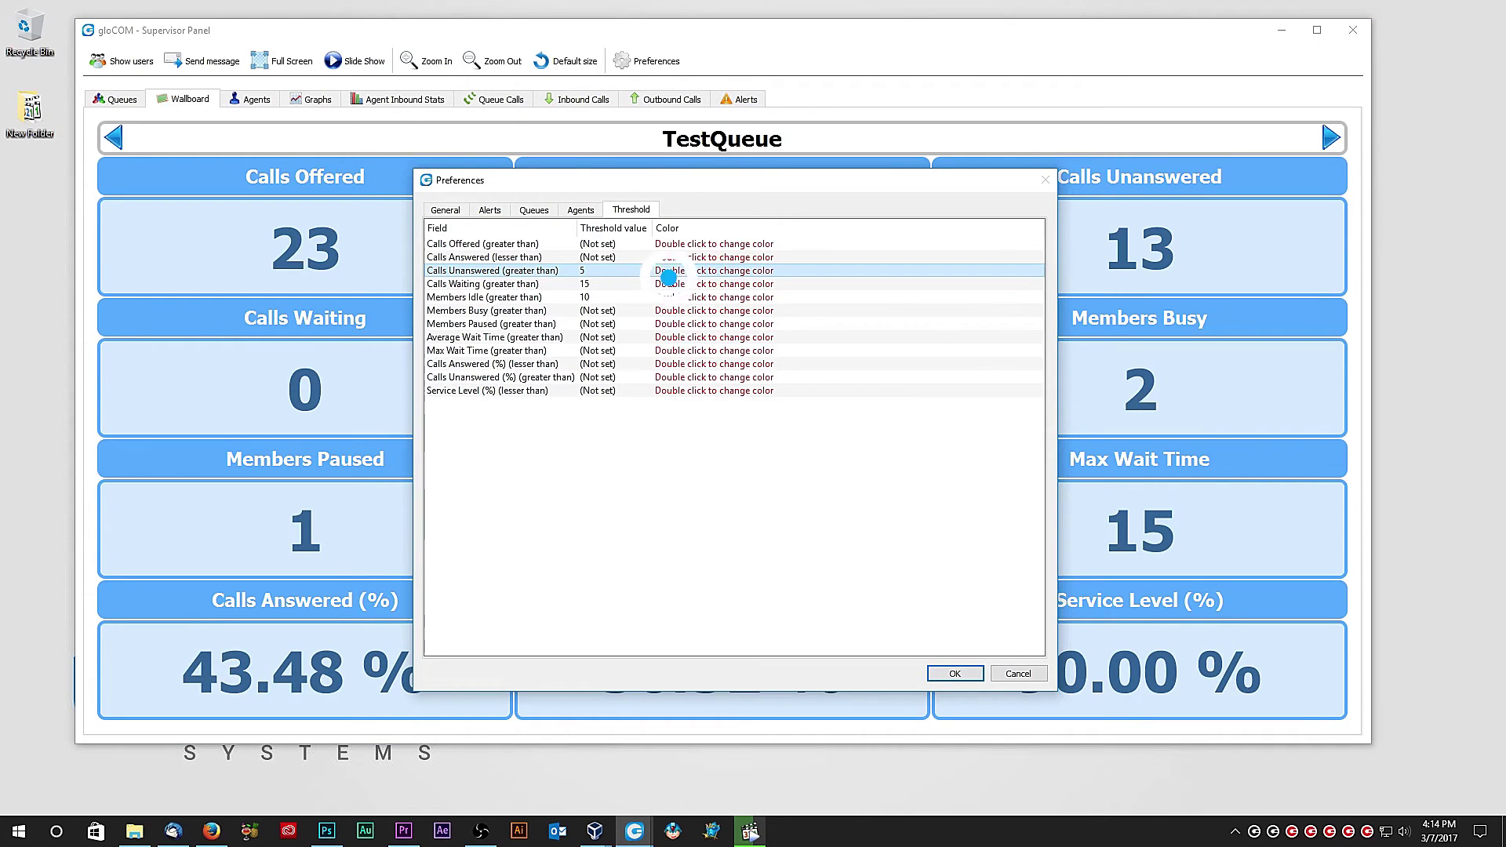
click(837, 581)
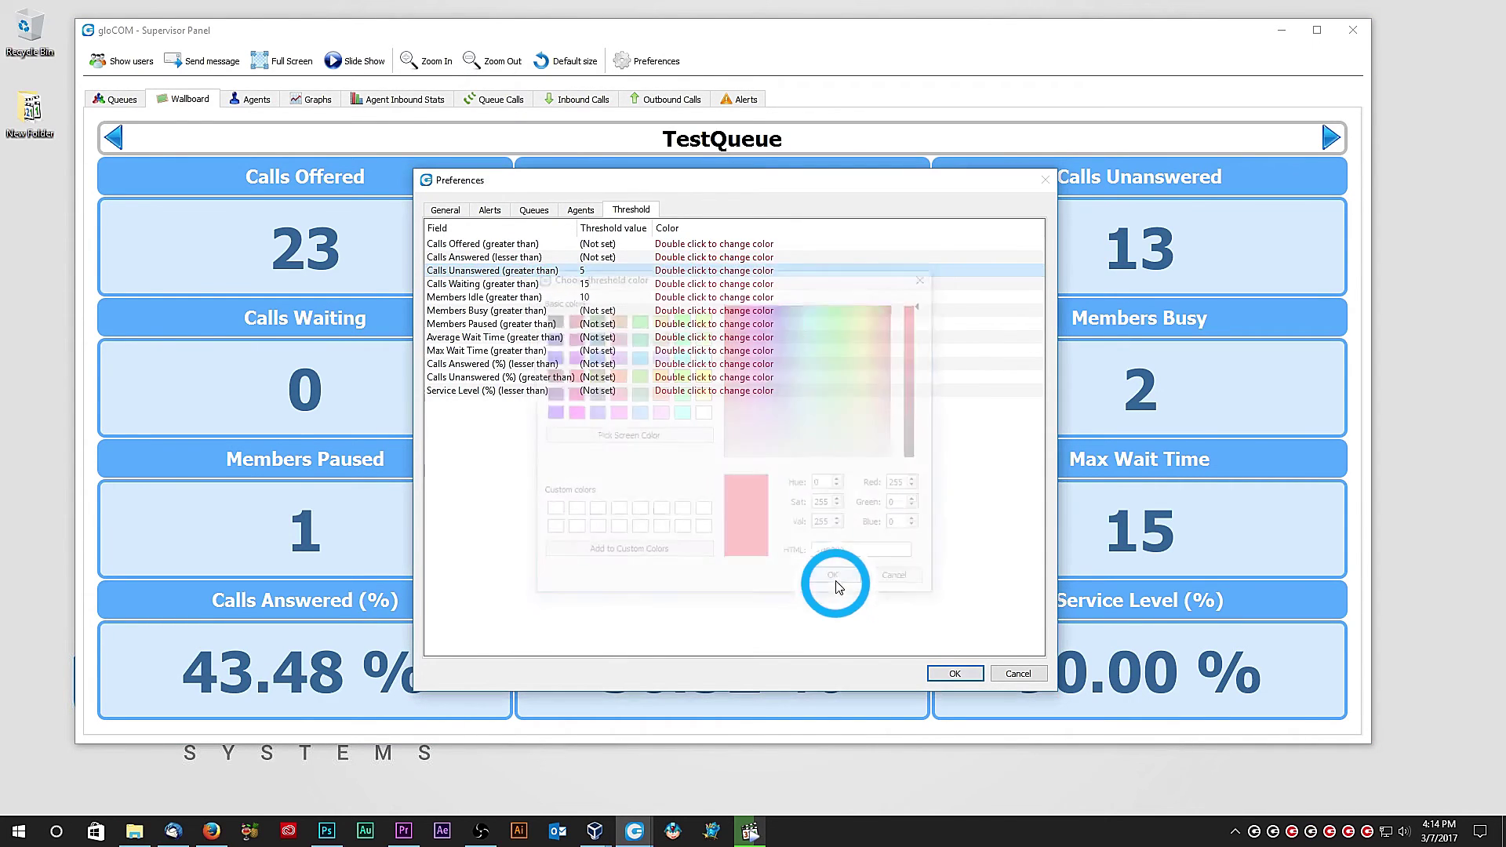
click(947, 676)
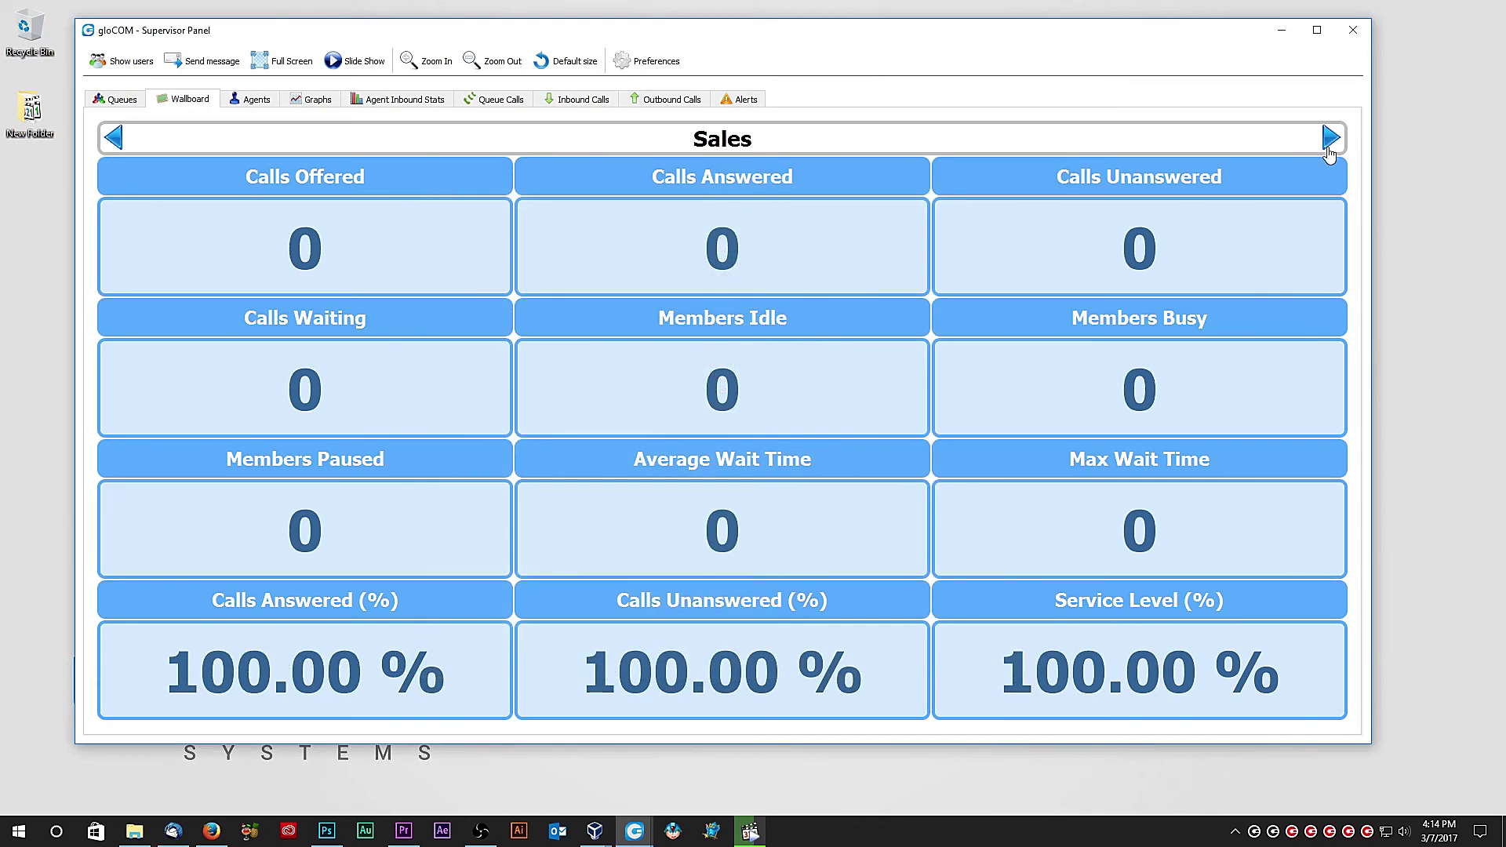
click(1331, 139)
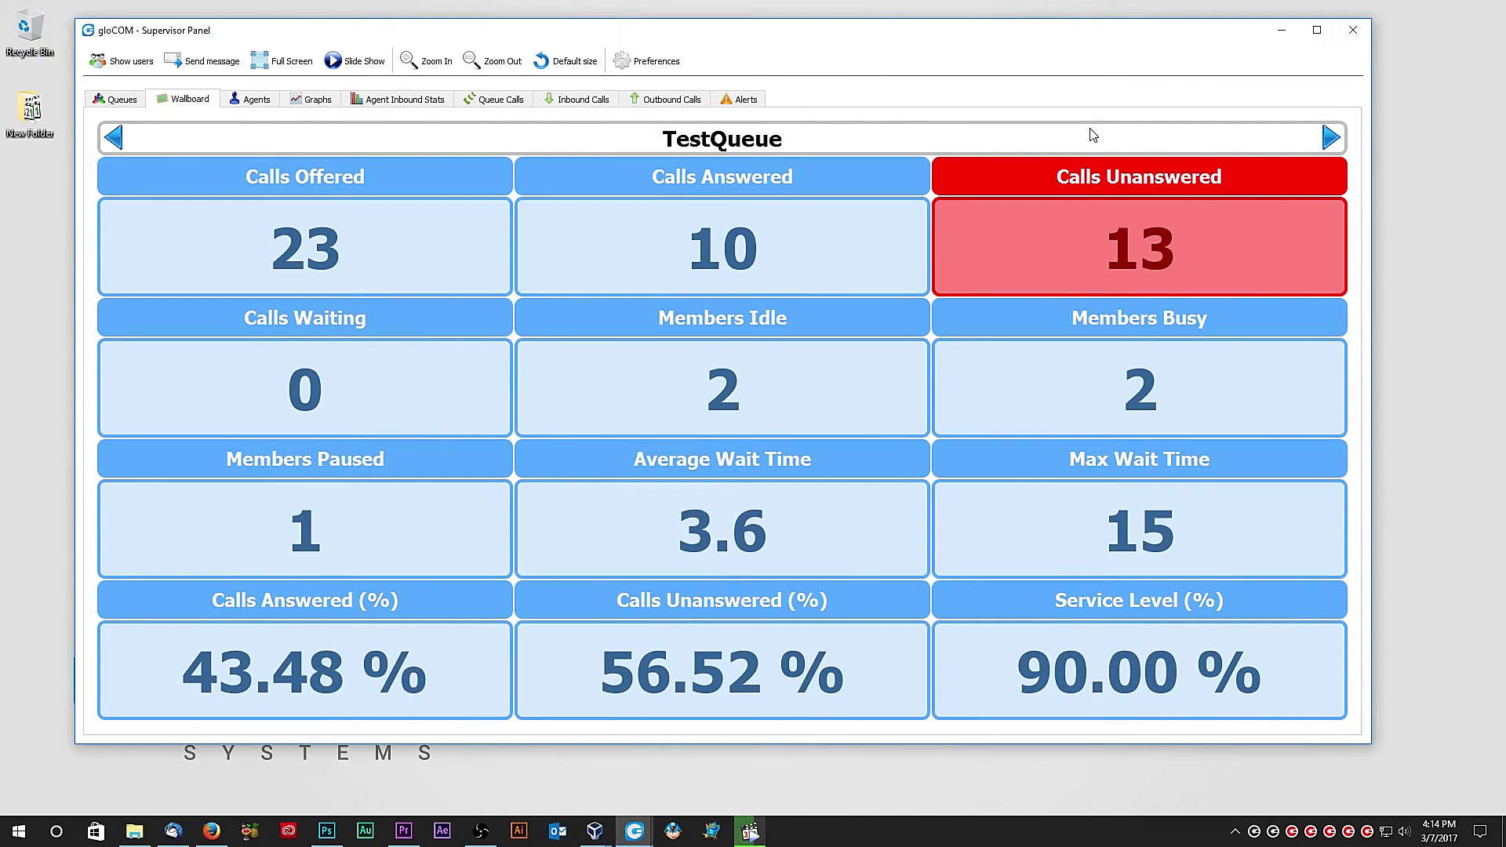
click(253, 102)
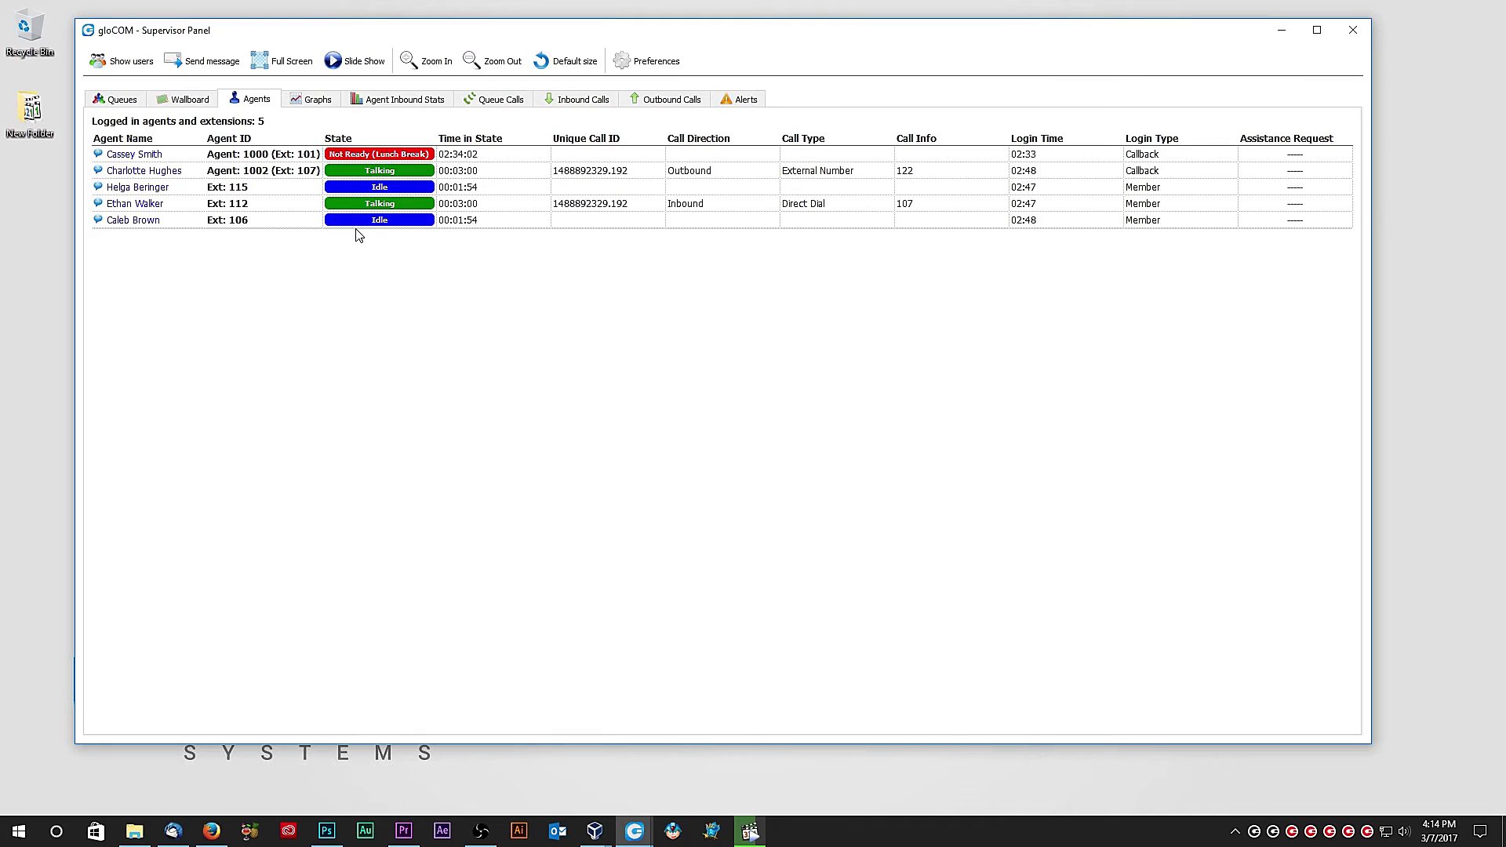
Step: Check the Agent Info for the idle agent at extension 115, then show the call graphs
click(137, 189)
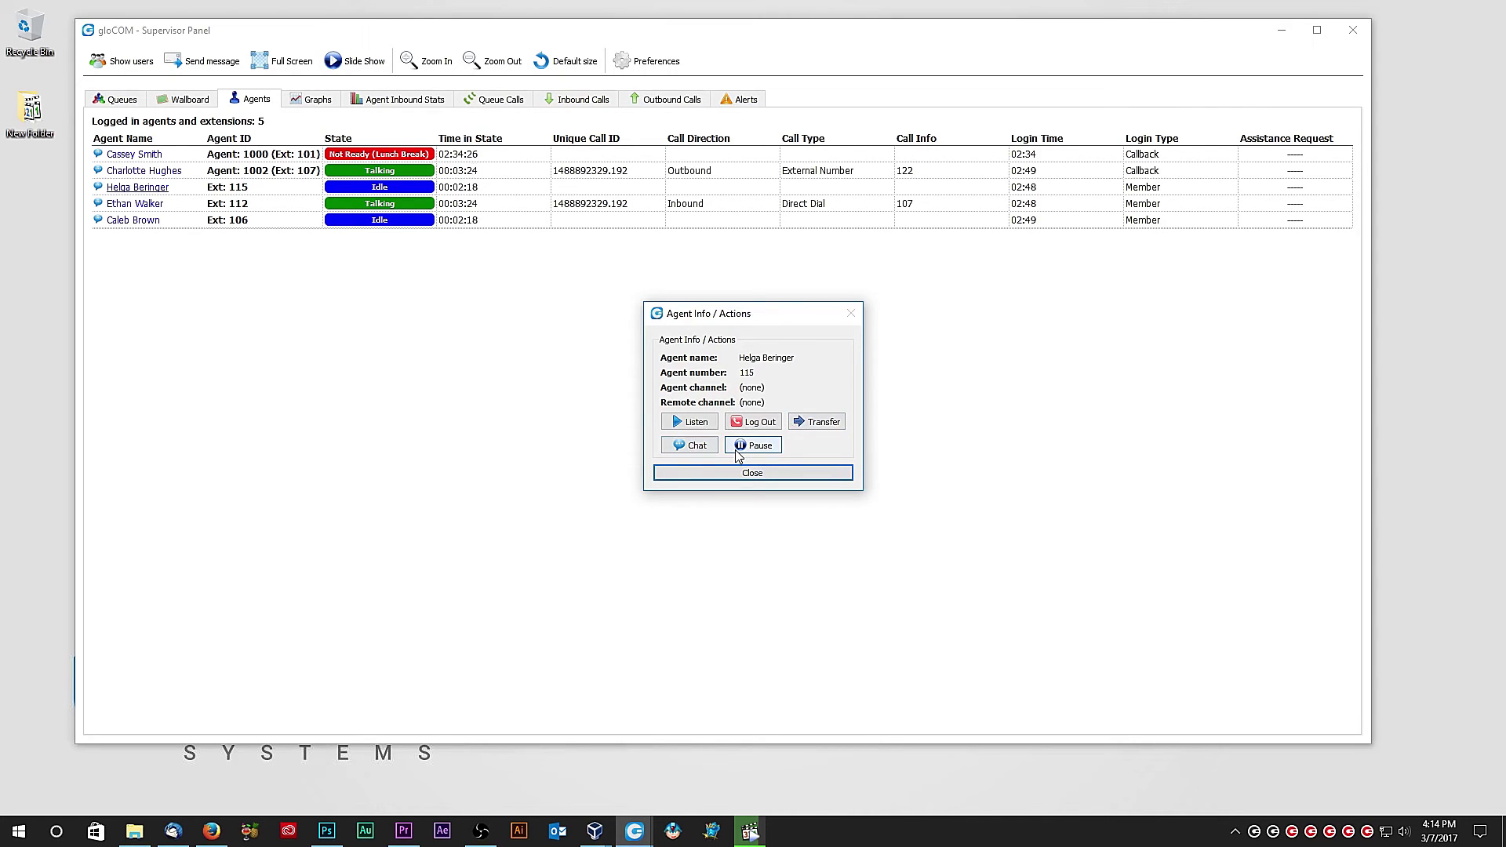
click(746, 473)
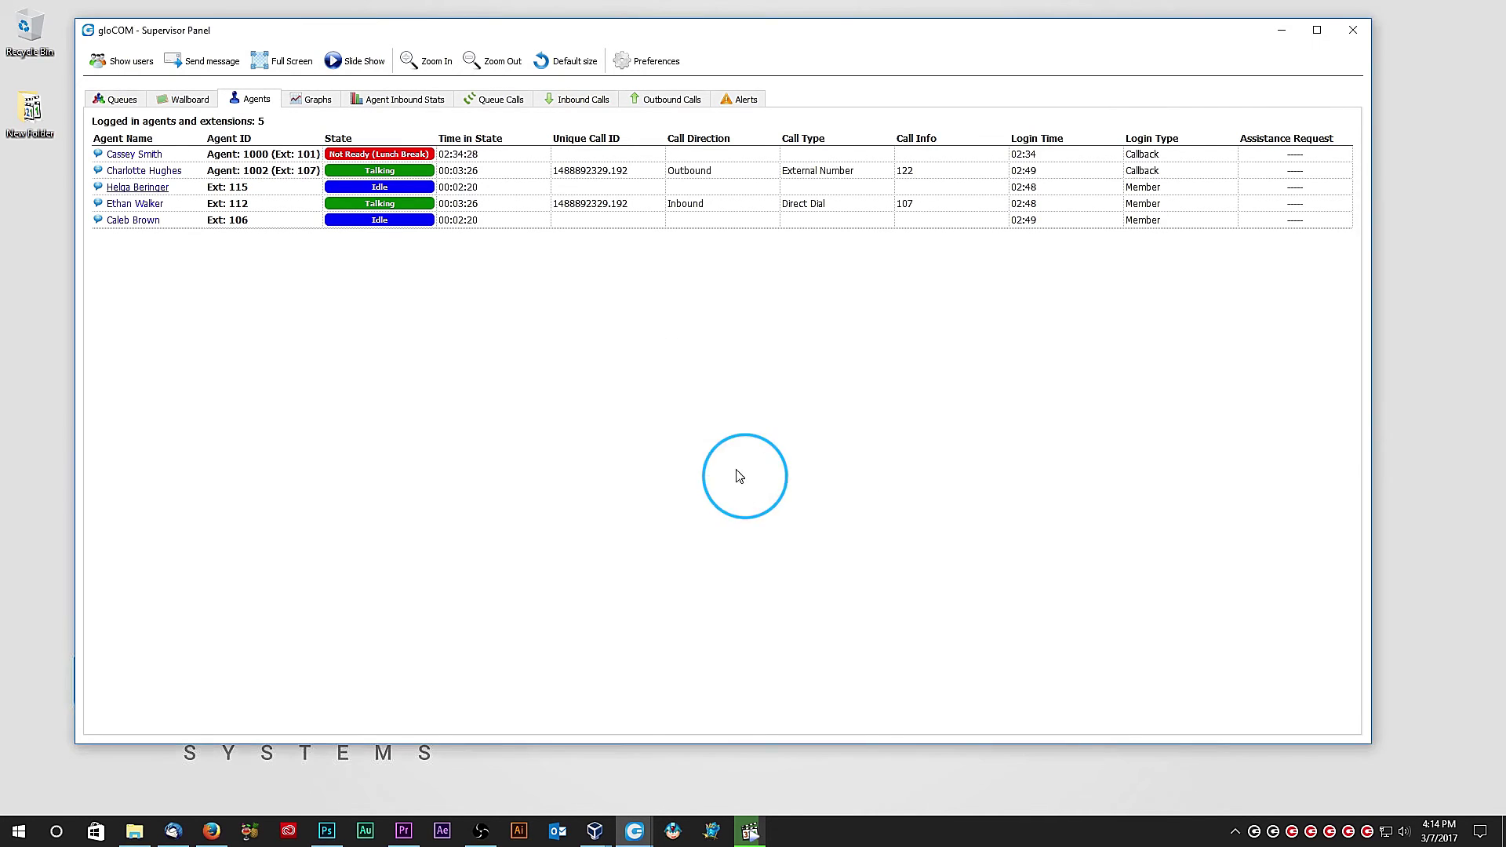
click(318, 100)
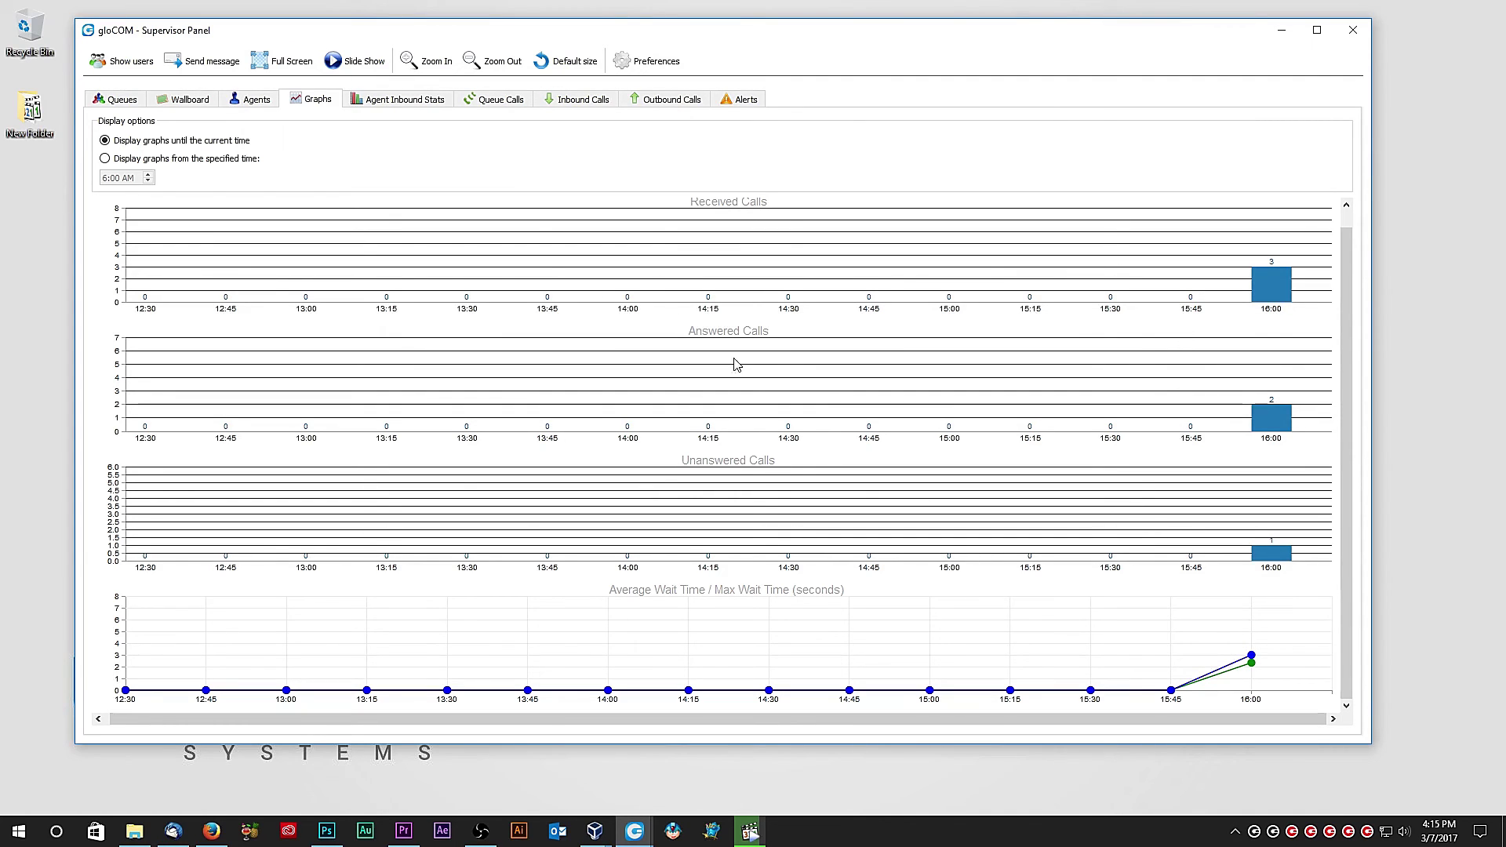
Step: Review Agent Inbound Stats, then list the queue calls showing one talking TestQueue call
click(416, 99)
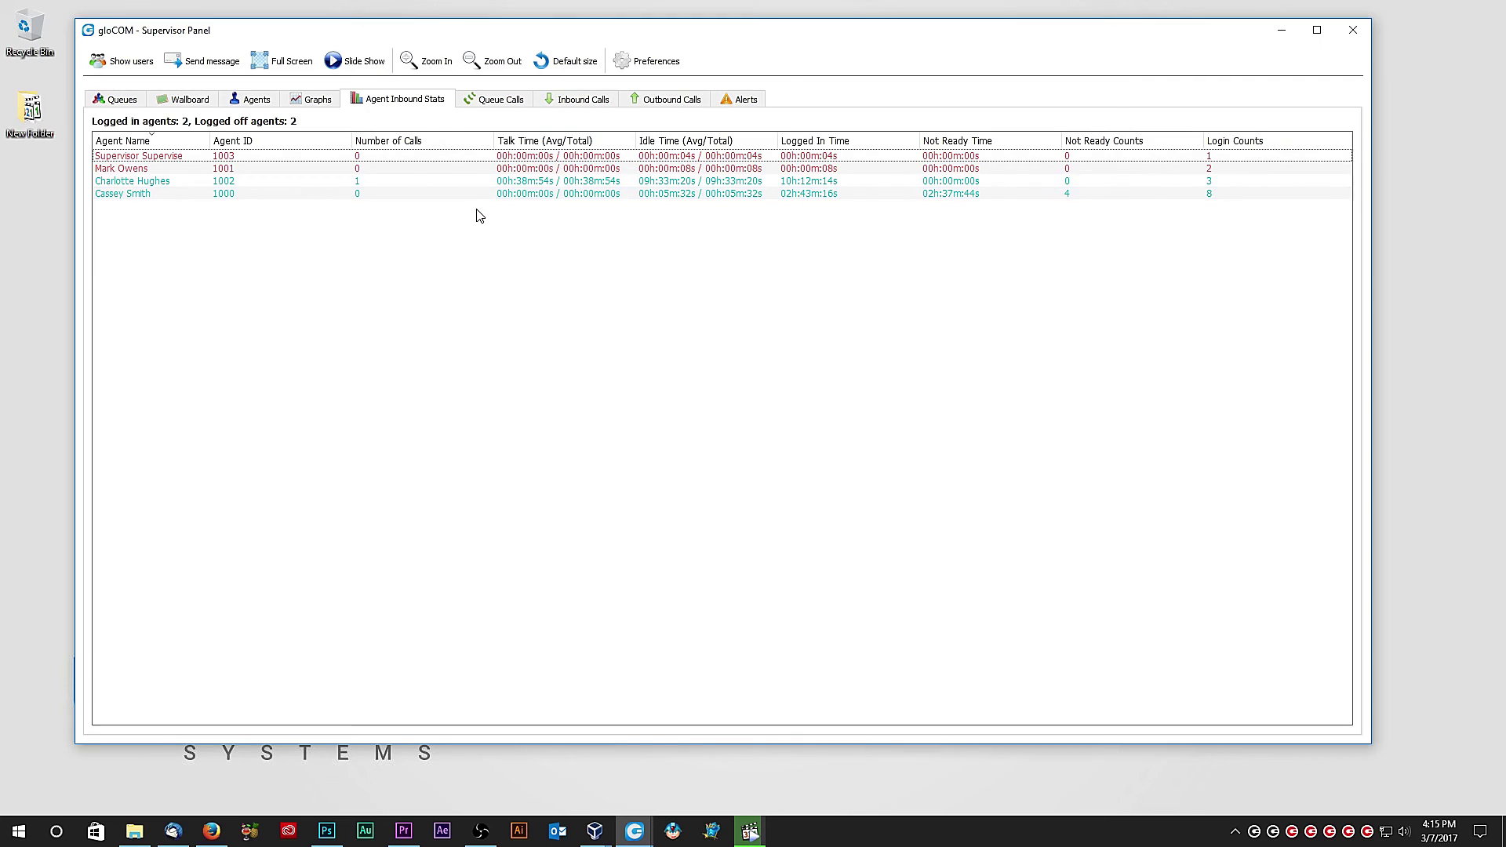
click(482, 104)
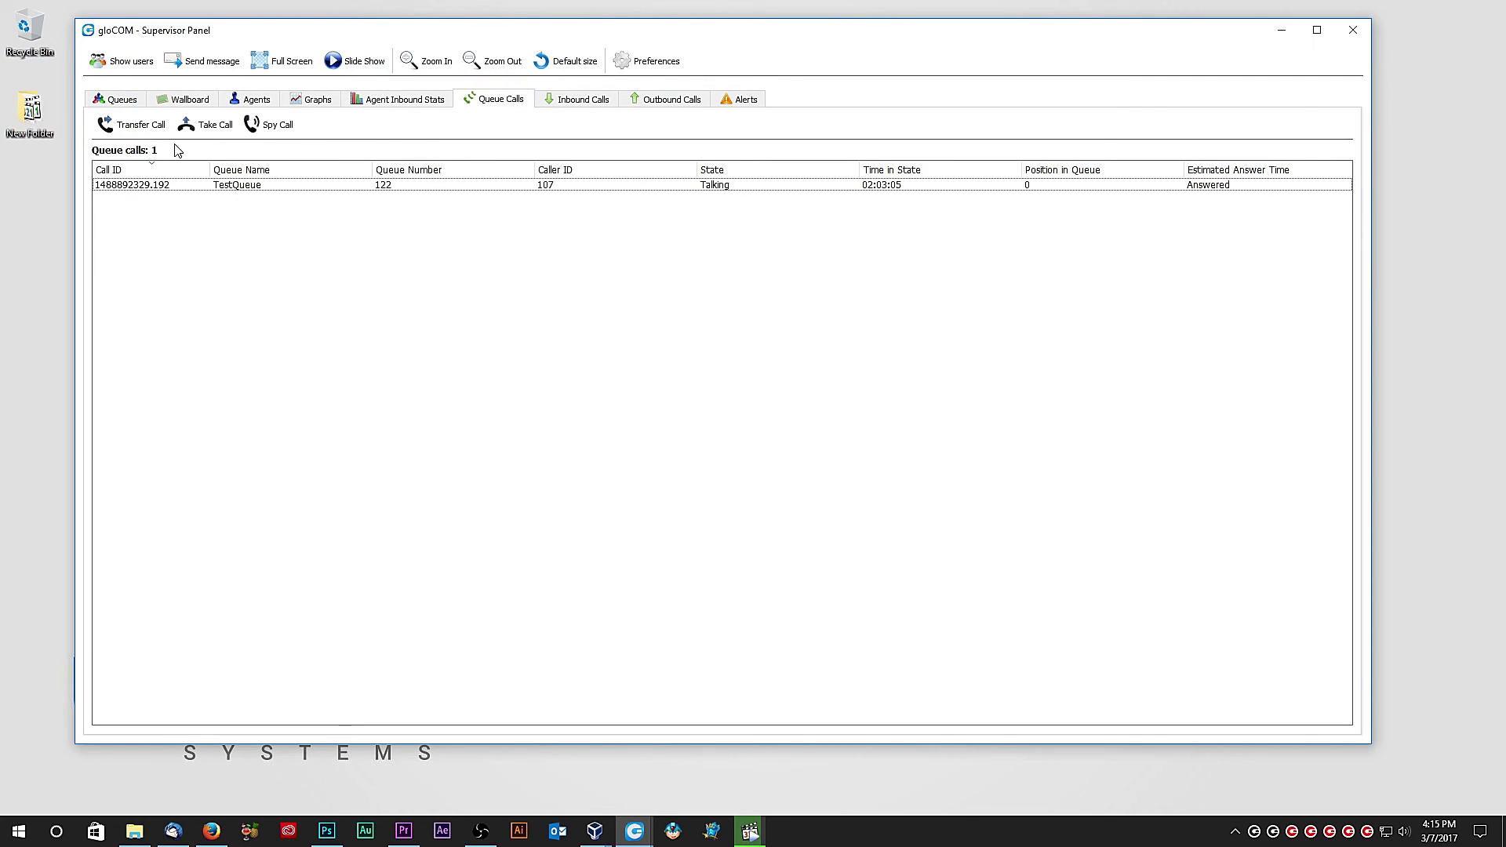
Step: Inspect the TestQueue call and agent 1002's outbound call, then list TestQueue's service-level alerts
click(254, 188)
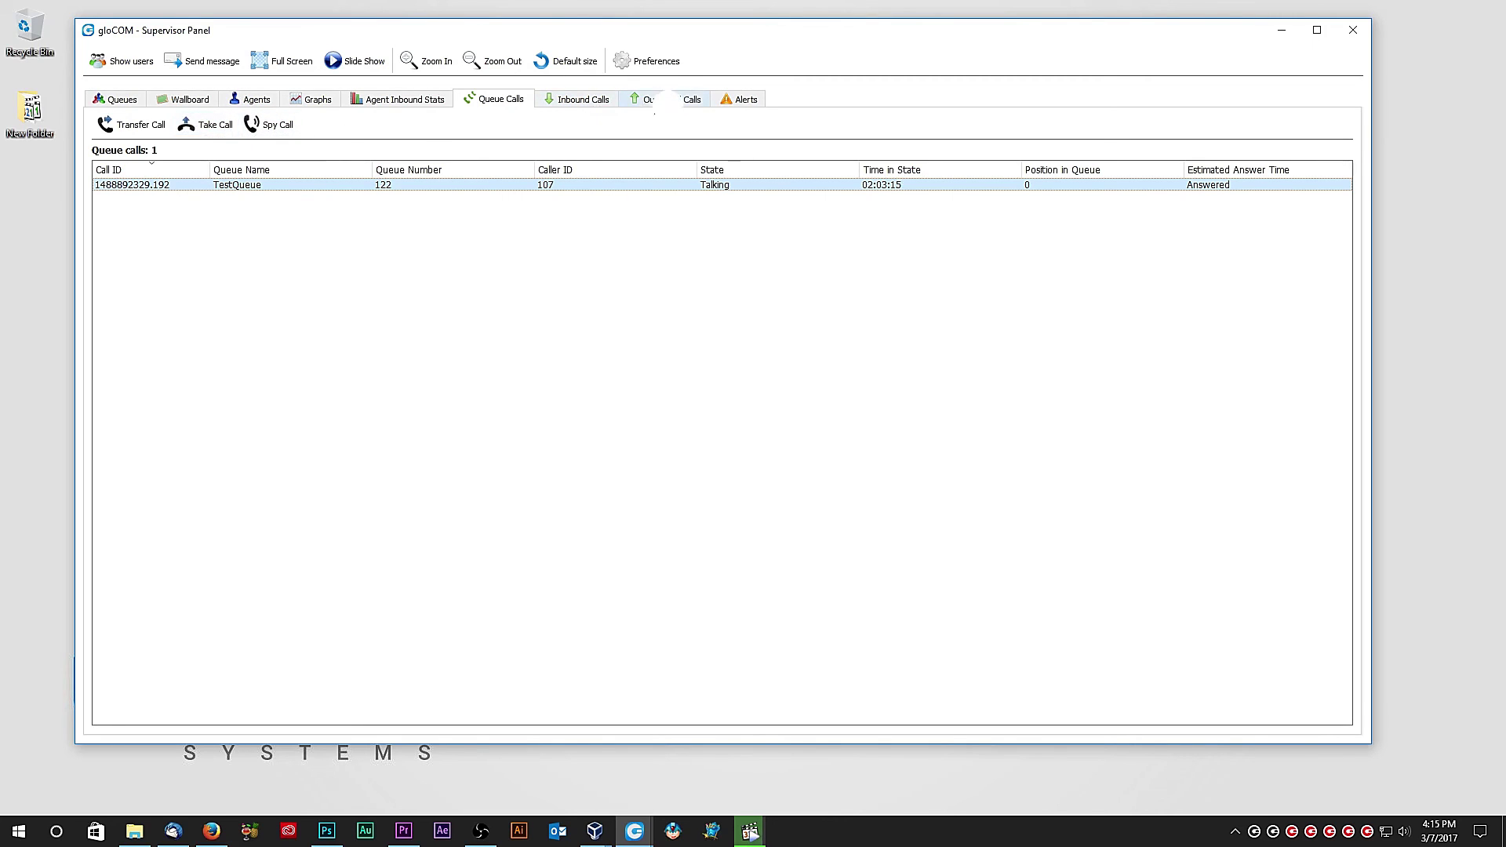
click(664, 102)
click(195, 186)
click(375, 186)
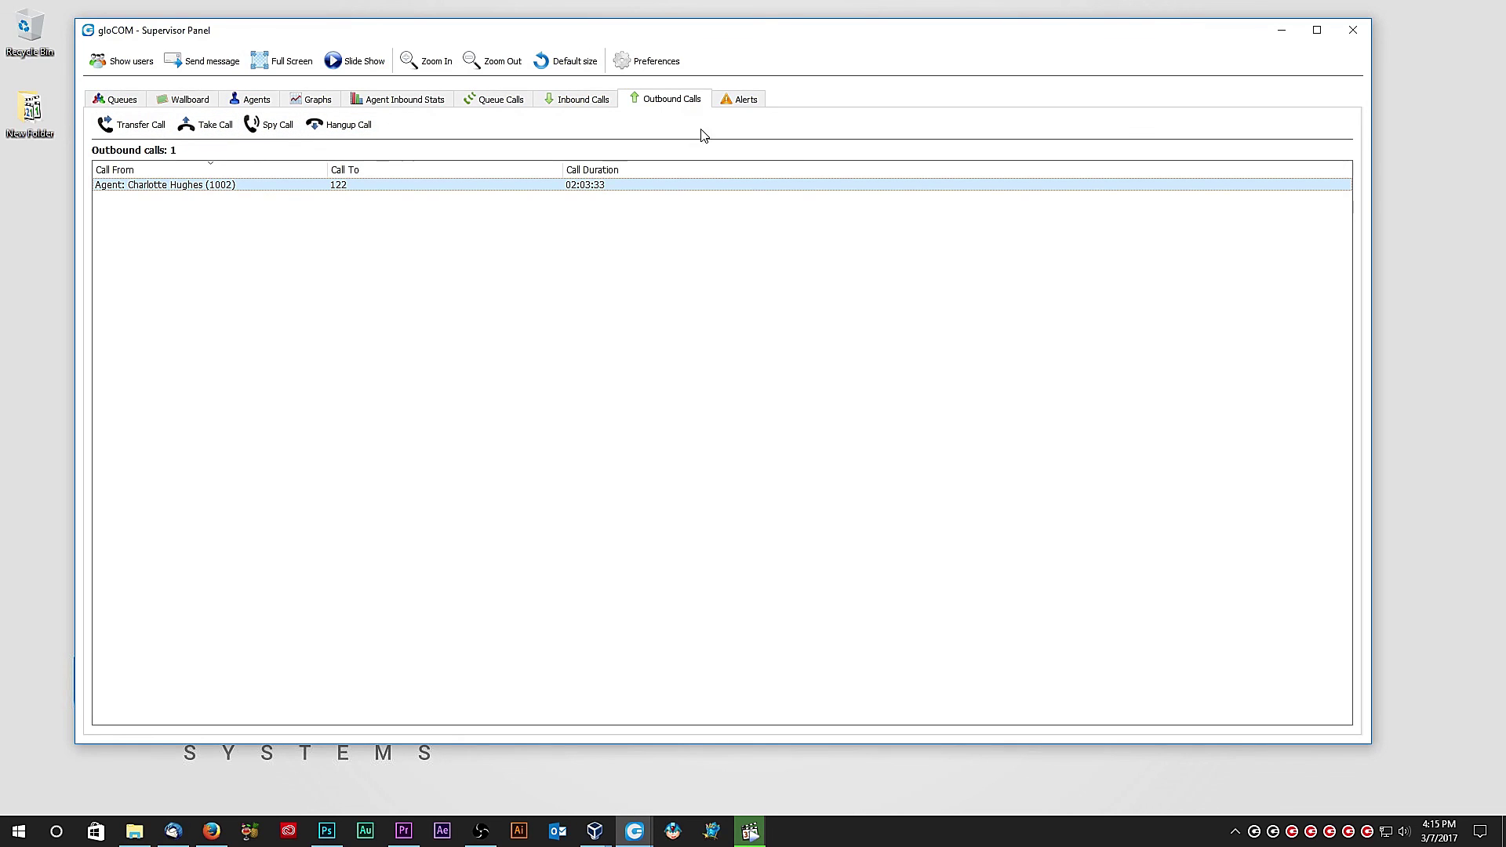
click(736, 106)
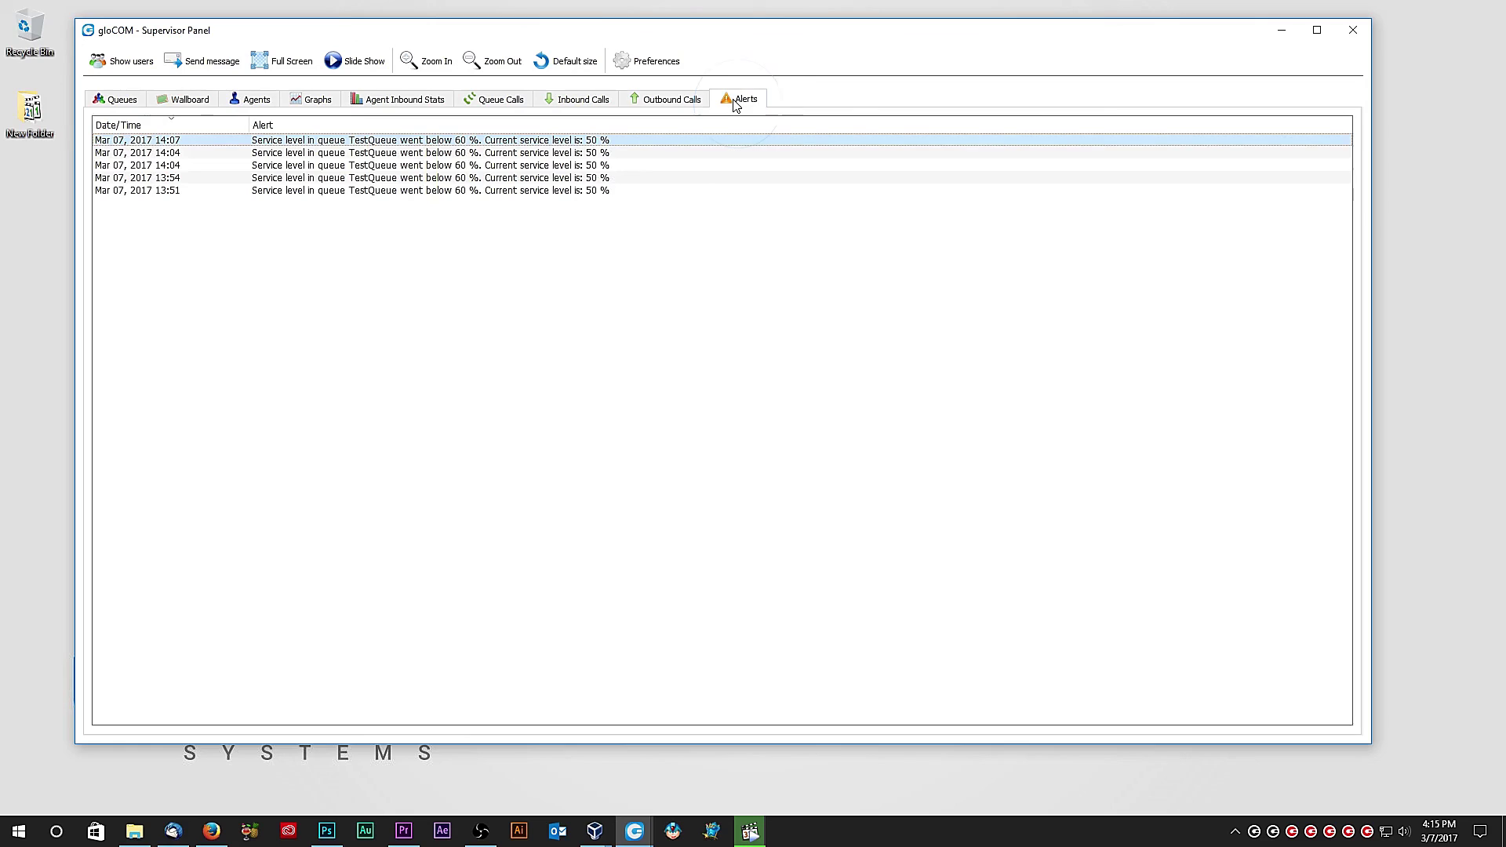